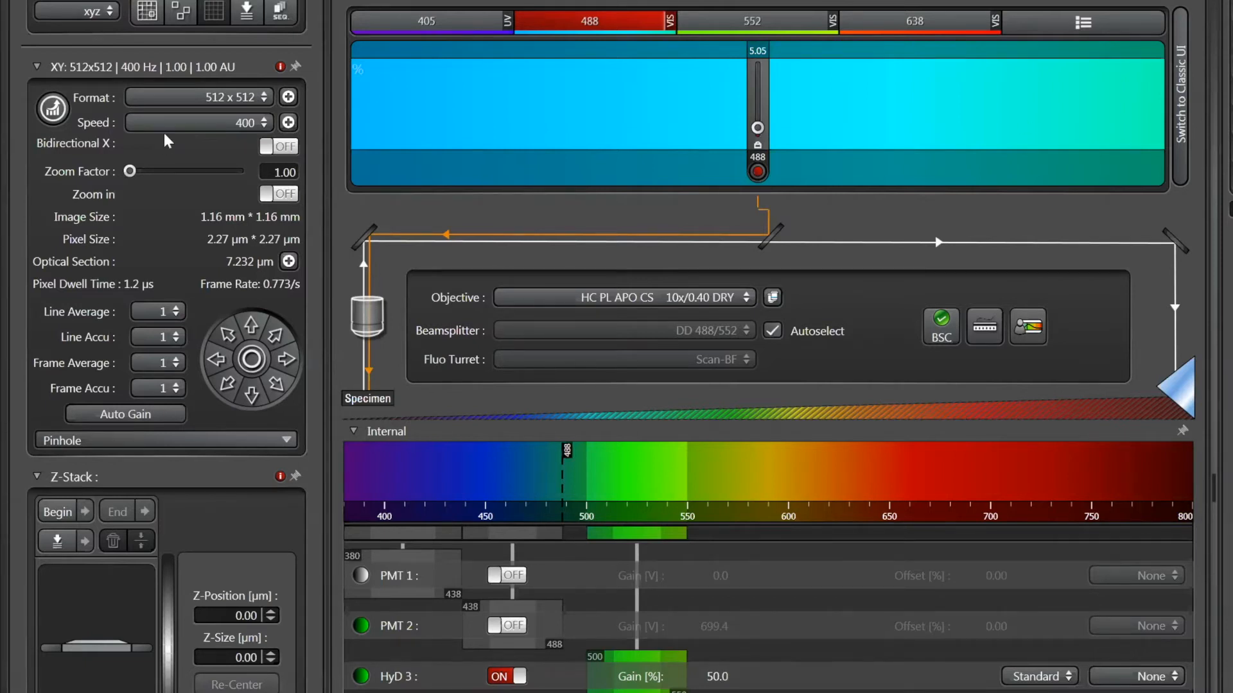
# Look over the available scan speeds and set the scan format to 1024 x 1024
pyautogui.click(259, 124)
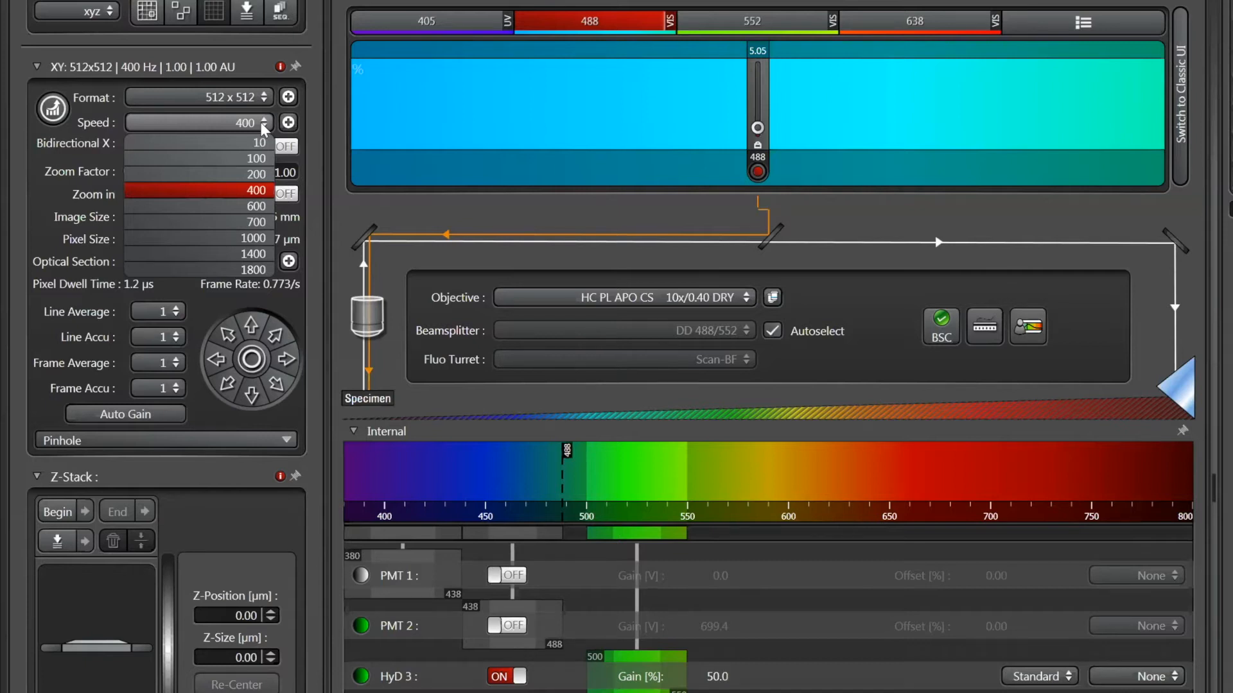
pyautogui.click(261, 122)
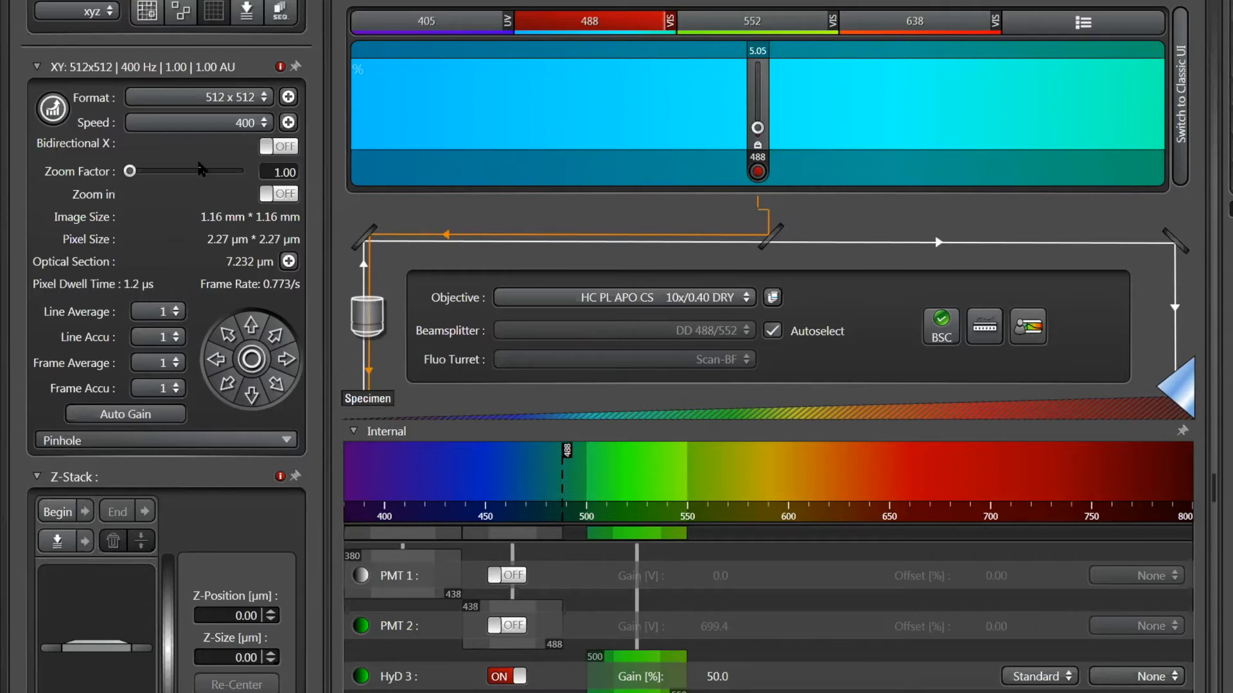
pyautogui.click(233, 97)
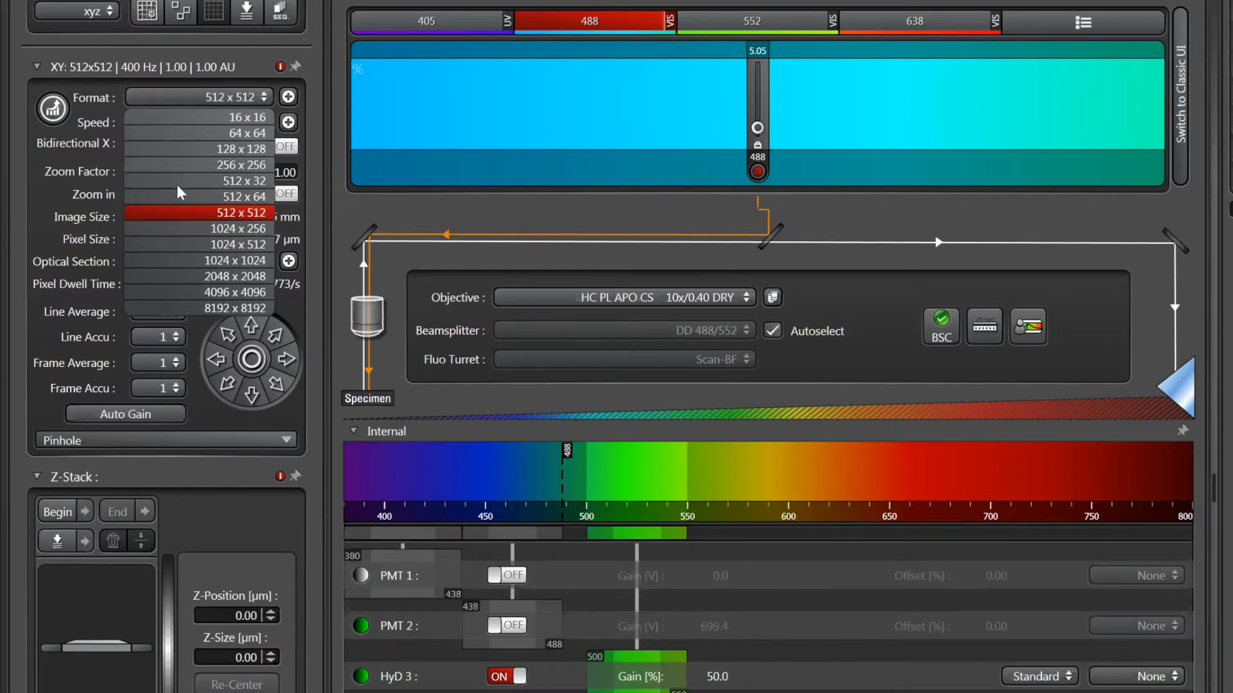
pyautogui.click(191, 263)
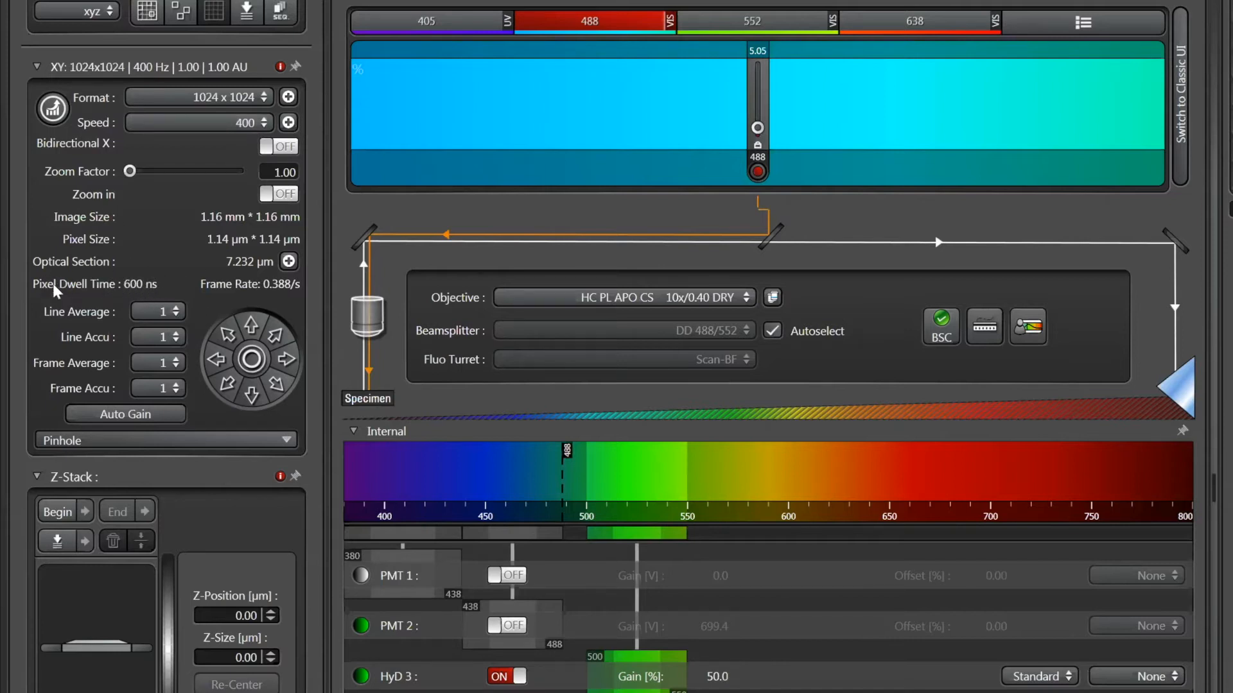
# Try a scan speed of 700 Hz and reduce it to 200 Hz
pyautogui.click(221, 122)
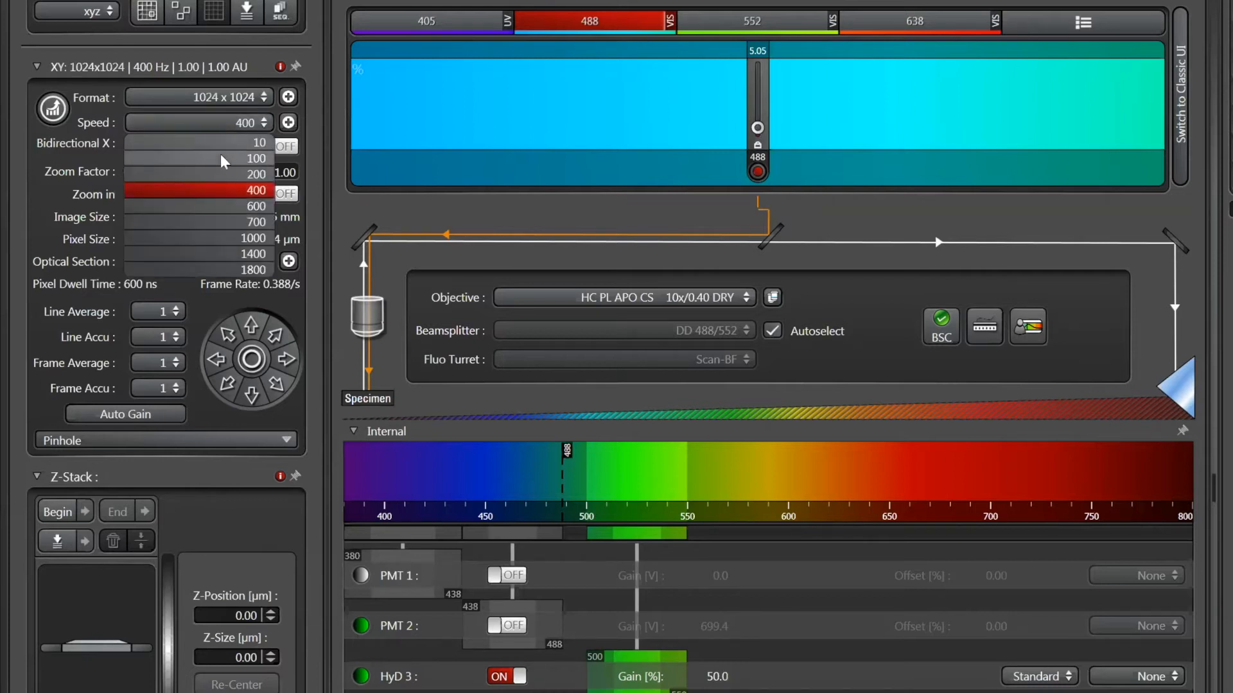
pyautogui.click(217, 221)
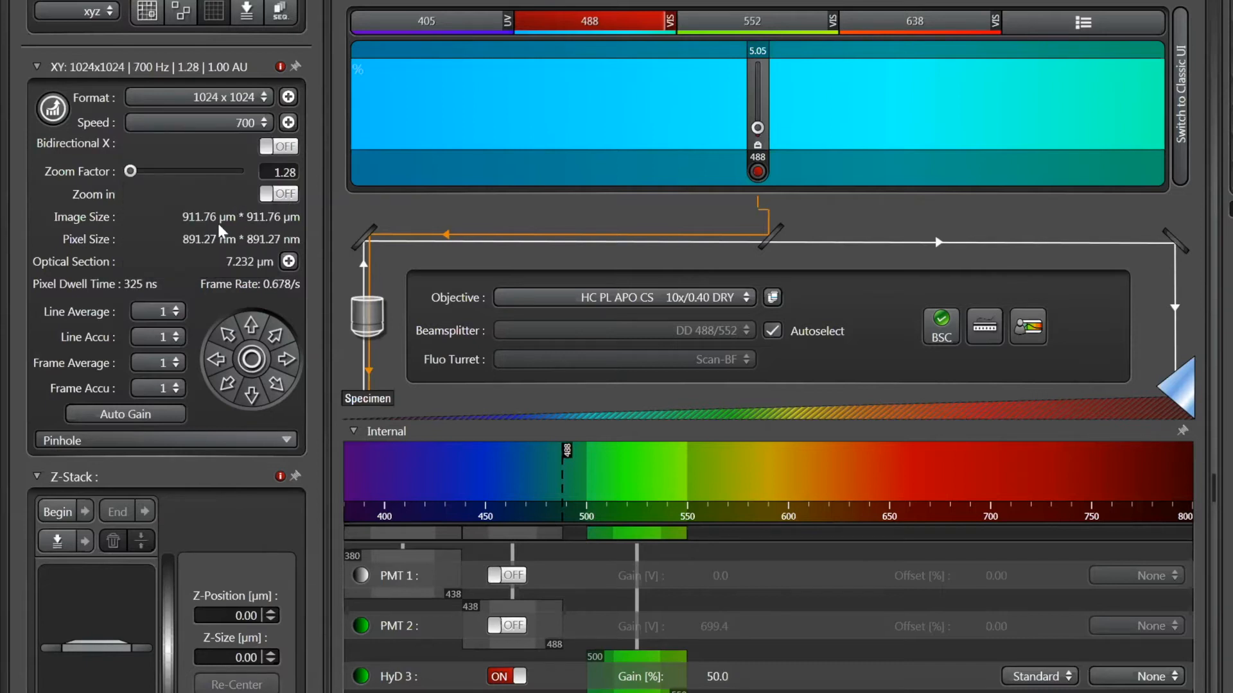
pyautogui.click(233, 122)
pyautogui.click(240, 174)
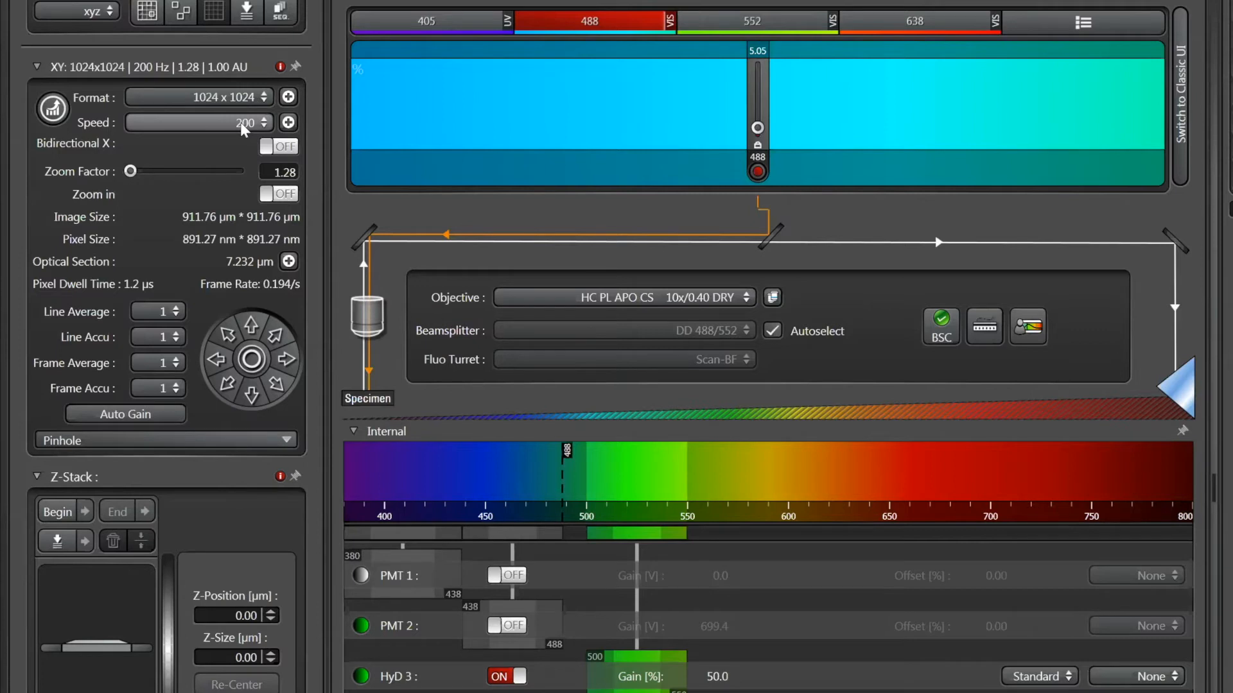
# Optimize the XY format to 3680 x 3680 and set the scan speed to 400 Hz
pyautogui.click(52, 111)
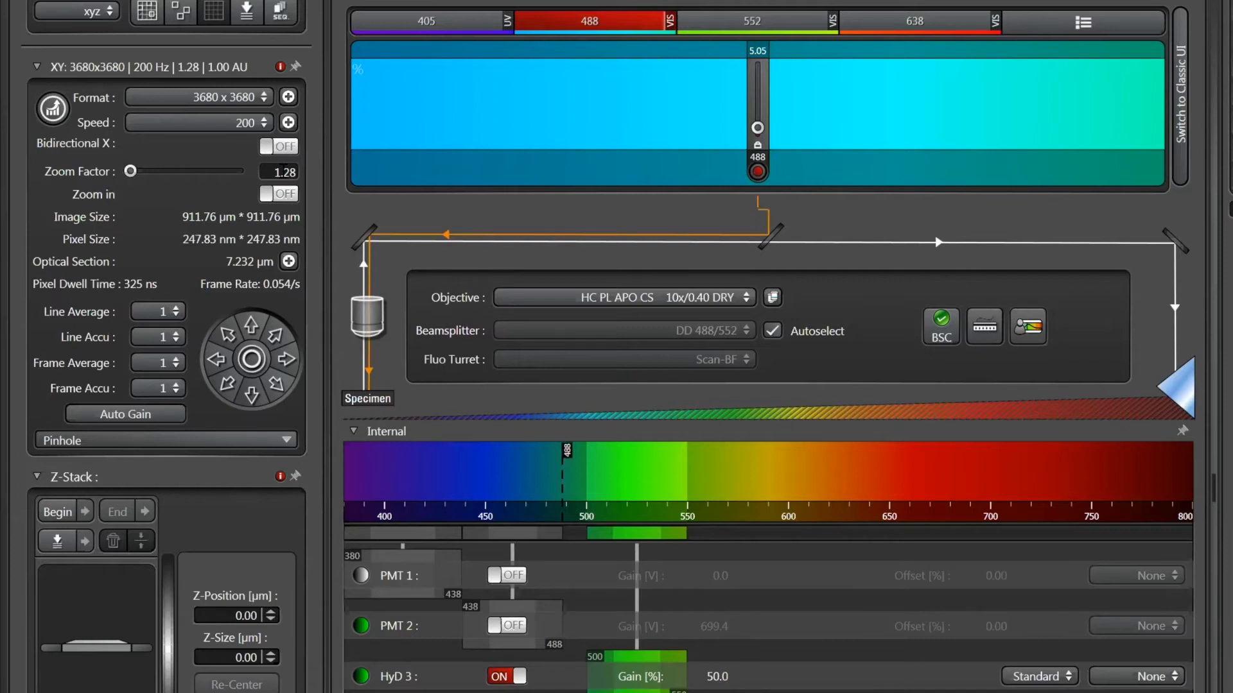
pyautogui.click(256, 122)
pyautogui.click(259, 192)
# Lower the zoom factor to its 0.75 minimum and raise it to 1.05
pyautogui.moveTo(128, 169); pyautogui.dragTo(122, 171)
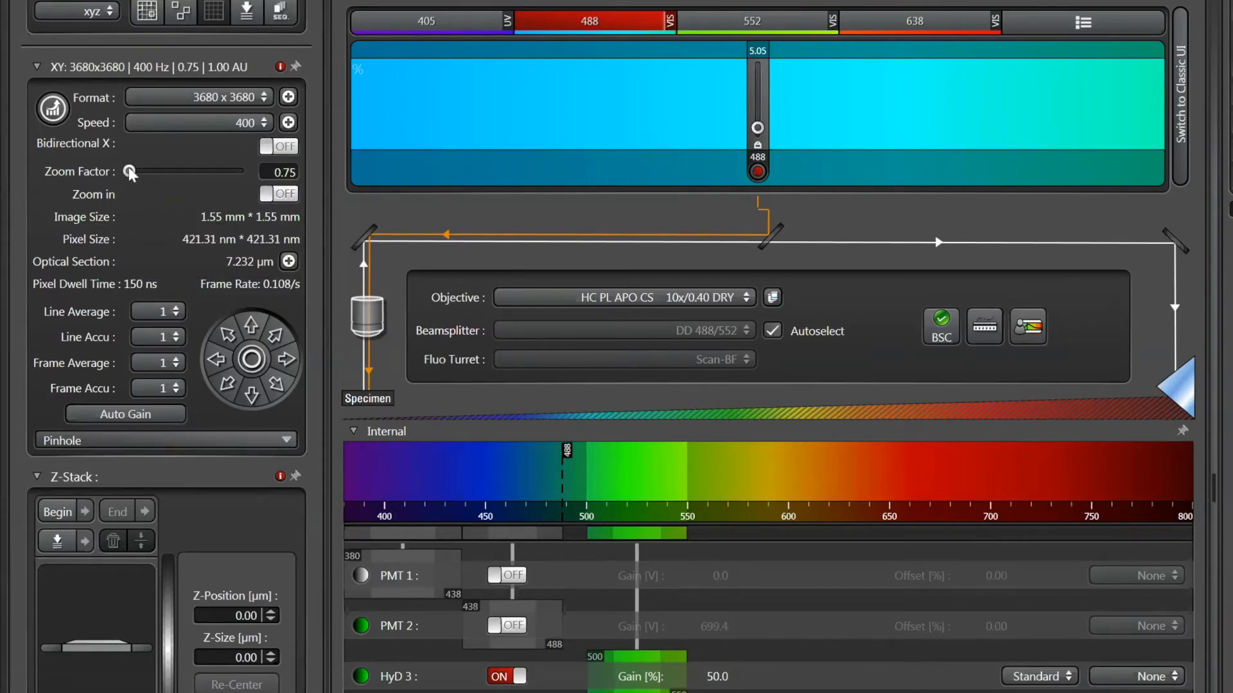
pyautogui.click(156, 173)
pyautogui.click(156, 174)
pyautogui.scroll(-1, 158, 179)
pyautogui.scroll(1, 158, 179)
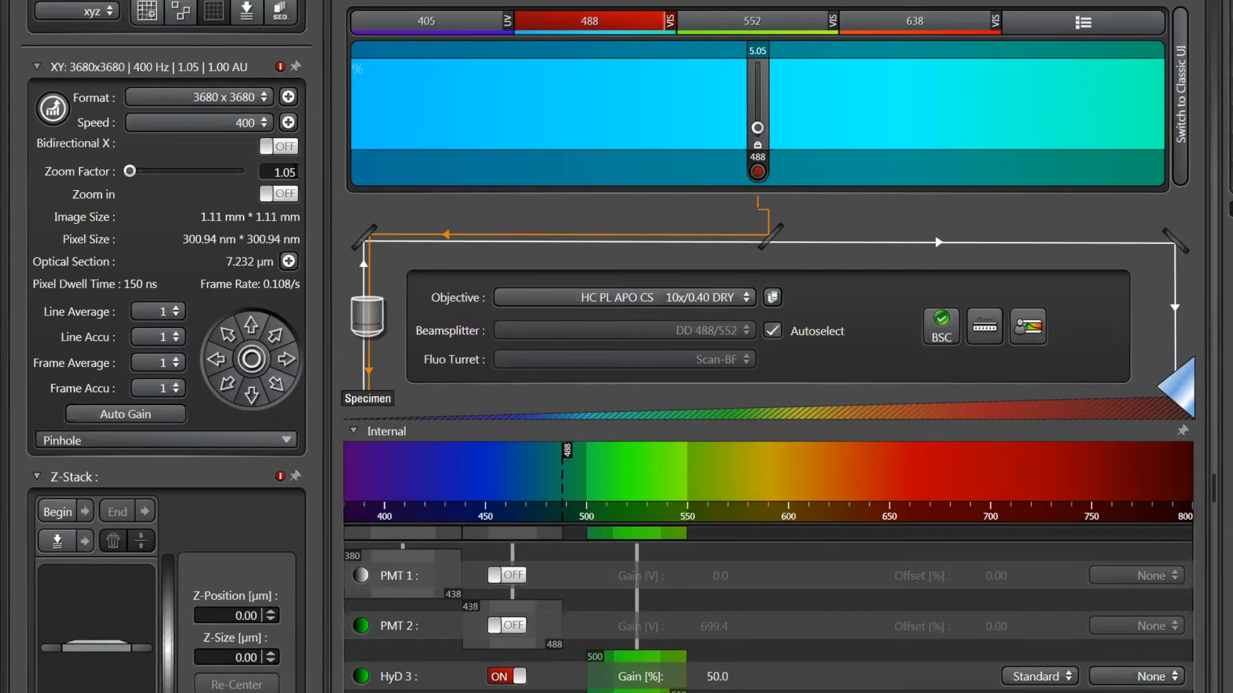
# Set the zoom factor to exactly 1.00 and the scan format to 512 x 512
pyautogui.doubleClick(295, 174)
pyautogui.write('1')
pyautogui.press('Return')
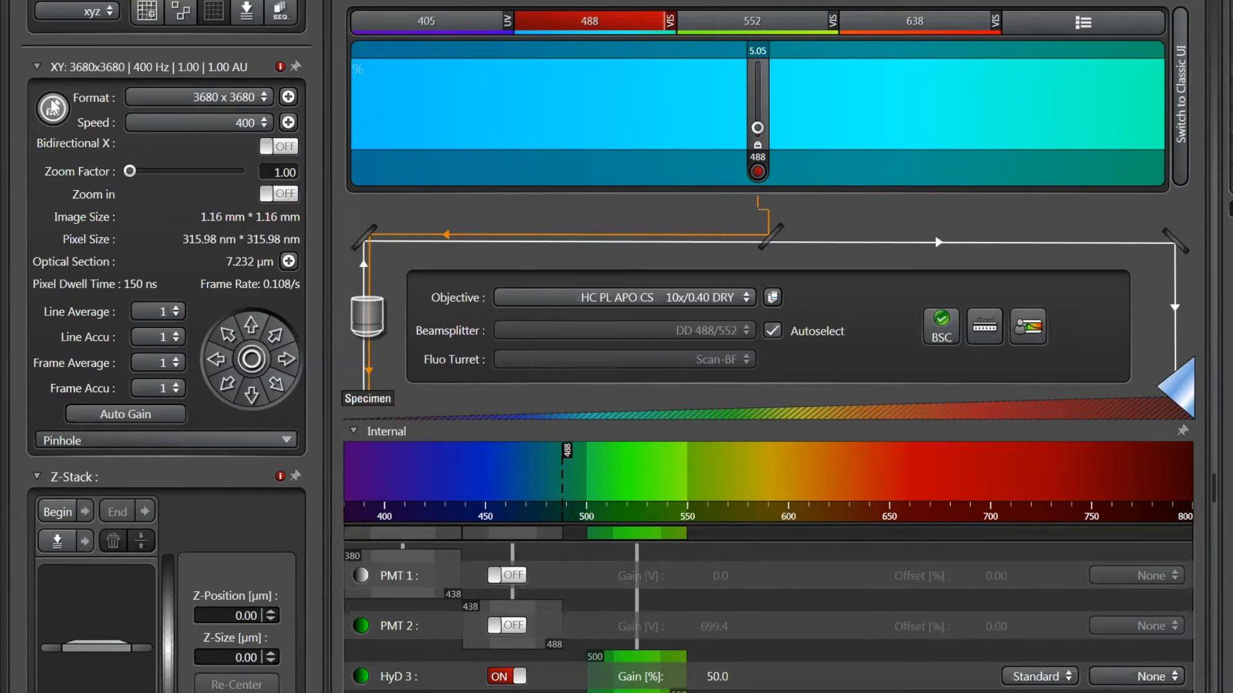
pyautogui.click(245, 98)
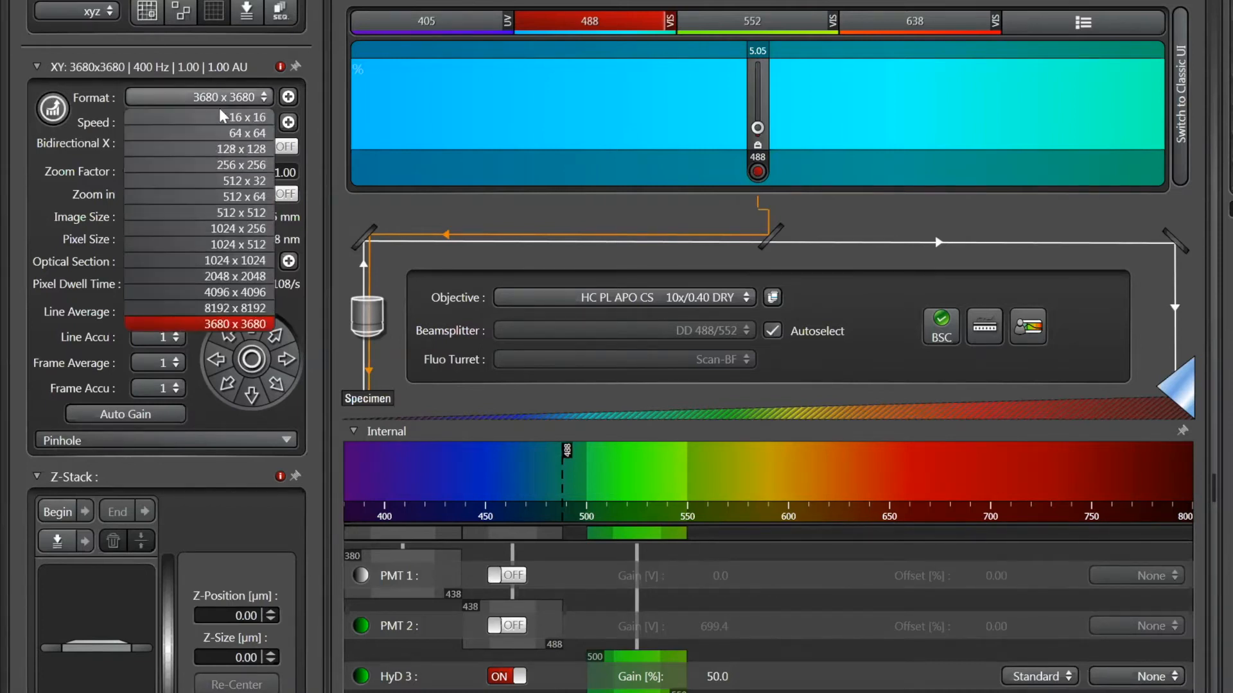
pyautogui.click(241, 213)
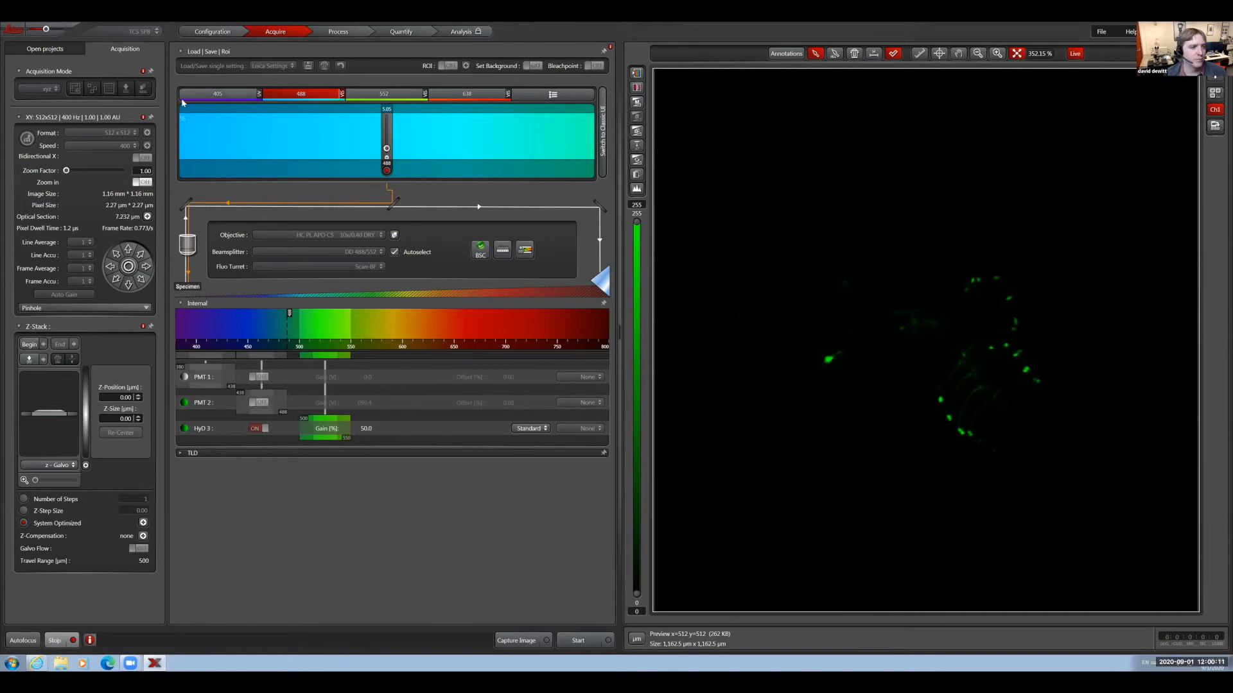
# Increase the live scan's zoom factor beyond 2.7, bring it down to 1.97, and stop live scanning
pyautogui.click(81, 170)
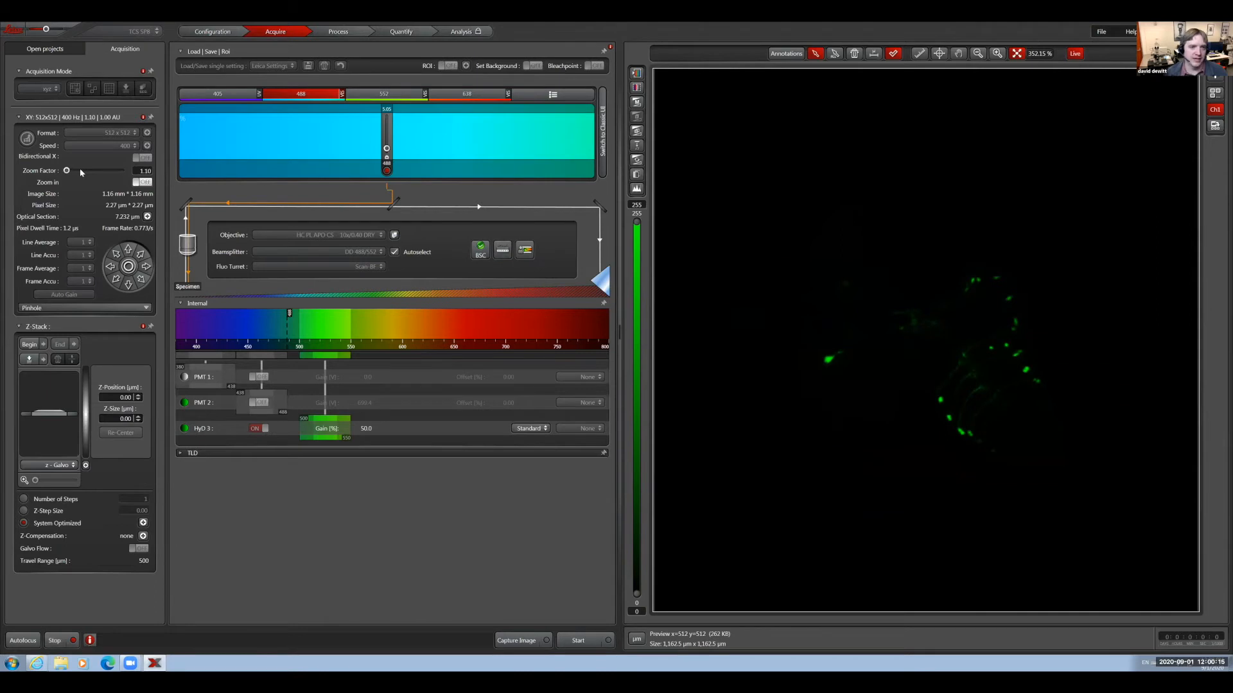
pyautogui.click(82, 173)
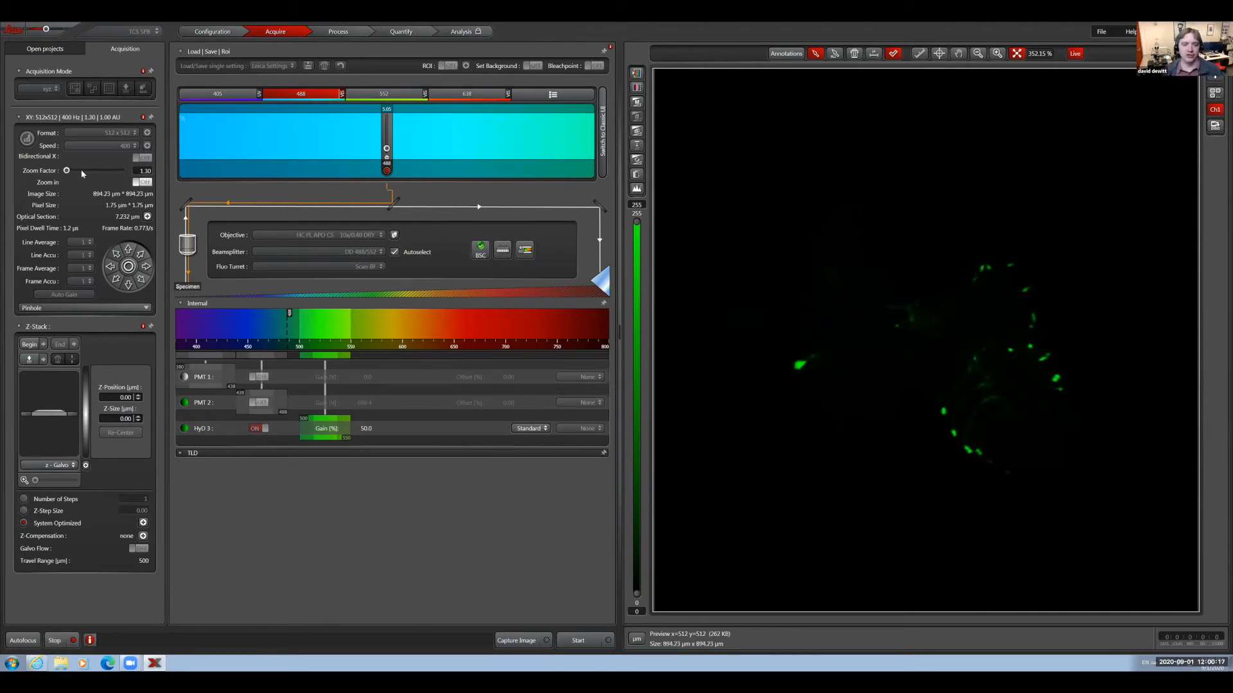
pyautogui.click(82, 174)
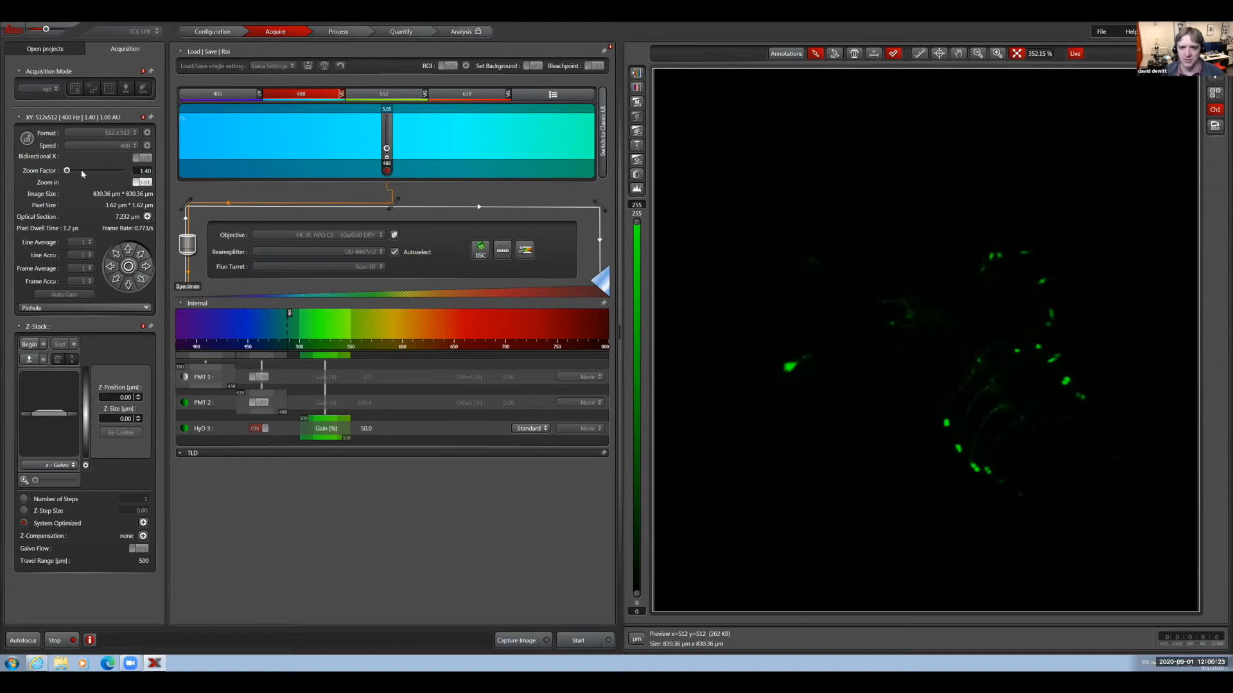
pyautogui.click(82, 173)
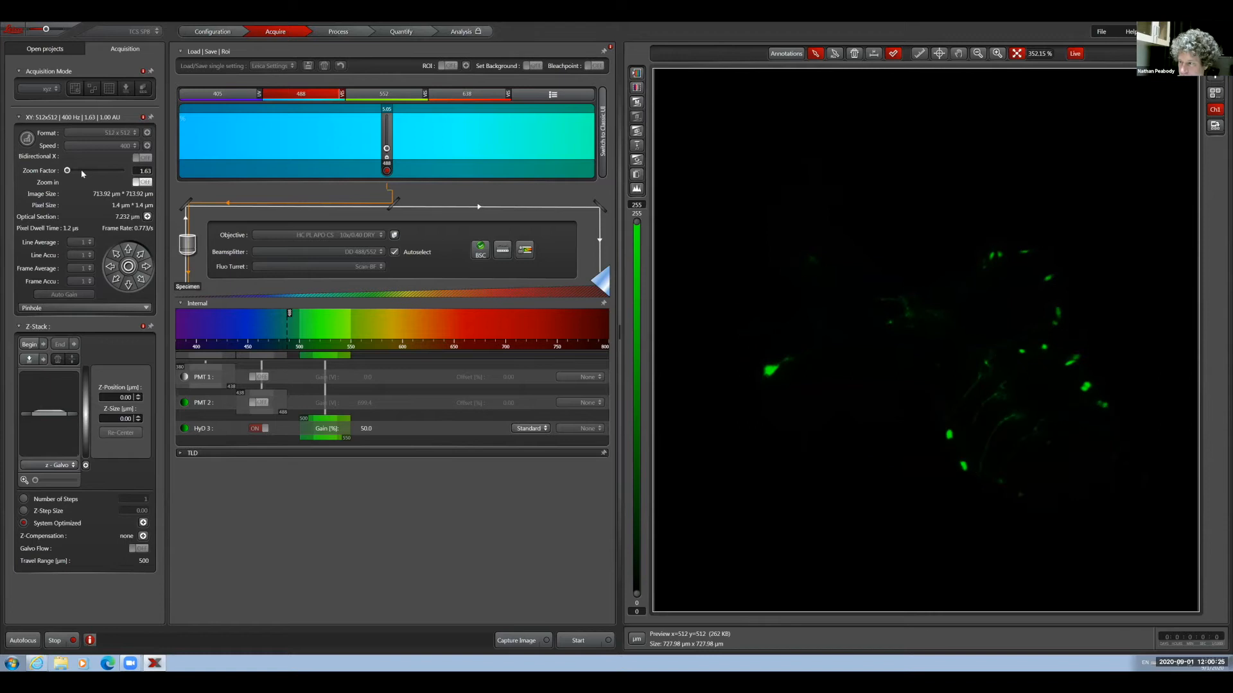
pyautogui.click(81, 174)
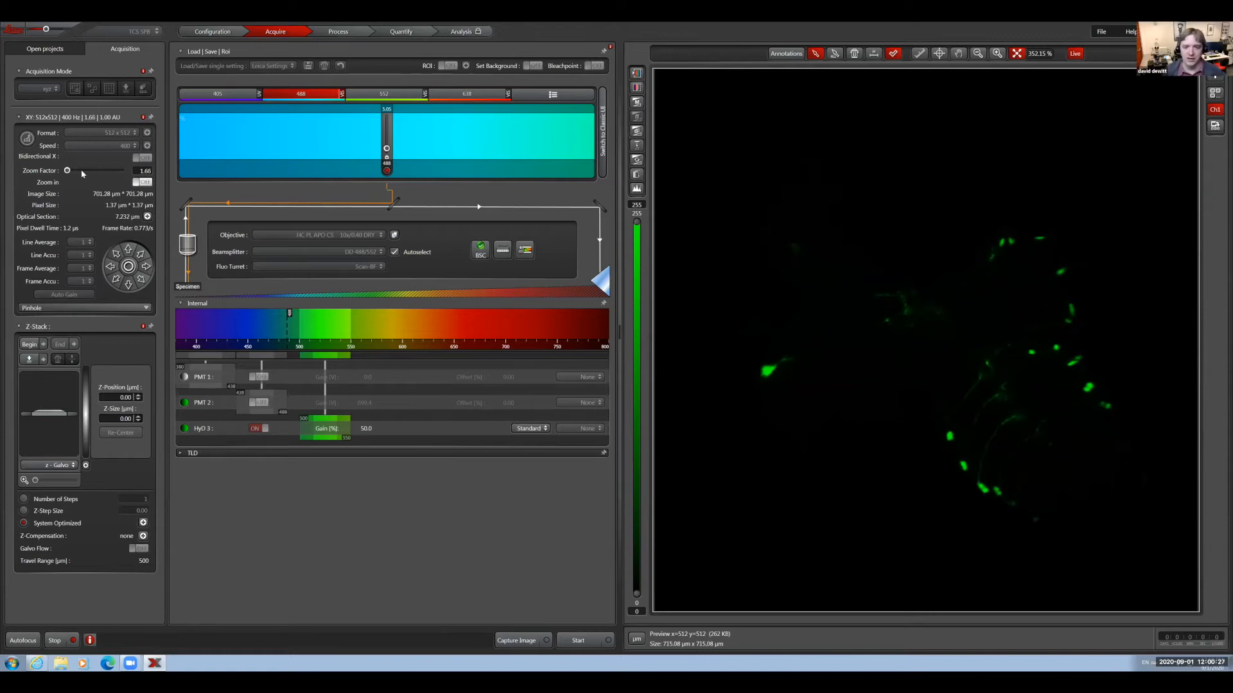
pyautogui.click(81, 174)
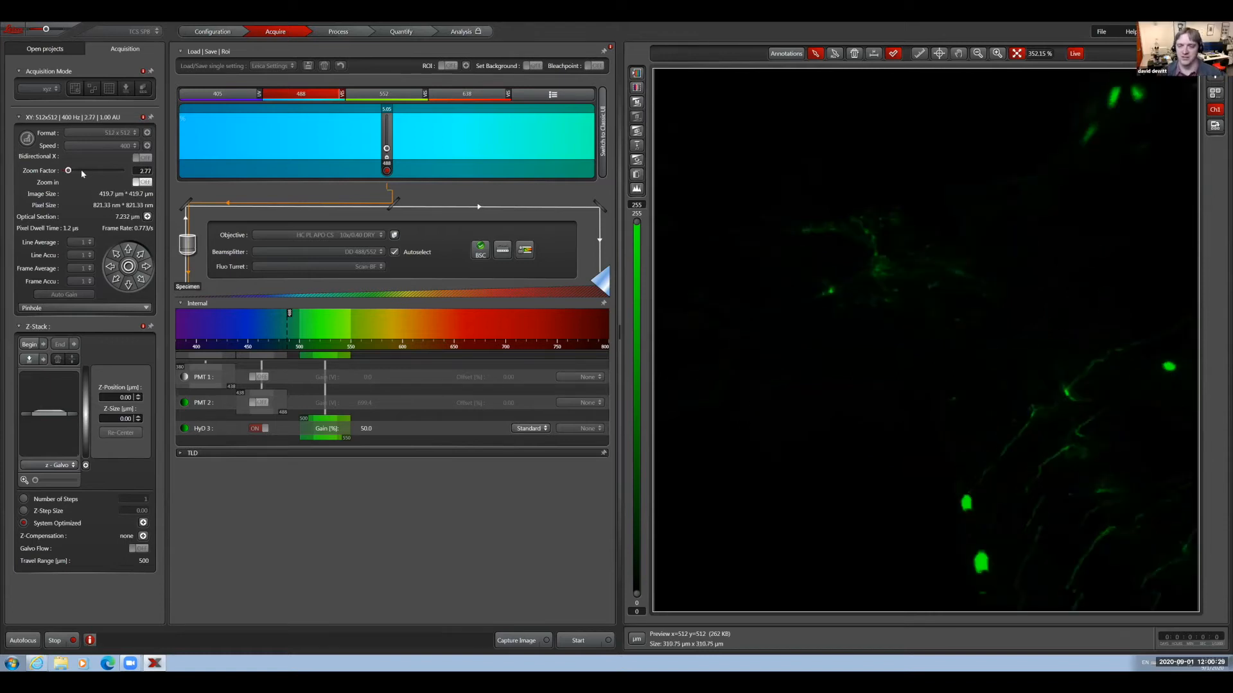
pyautogui.scroll(-1, 81, 173)
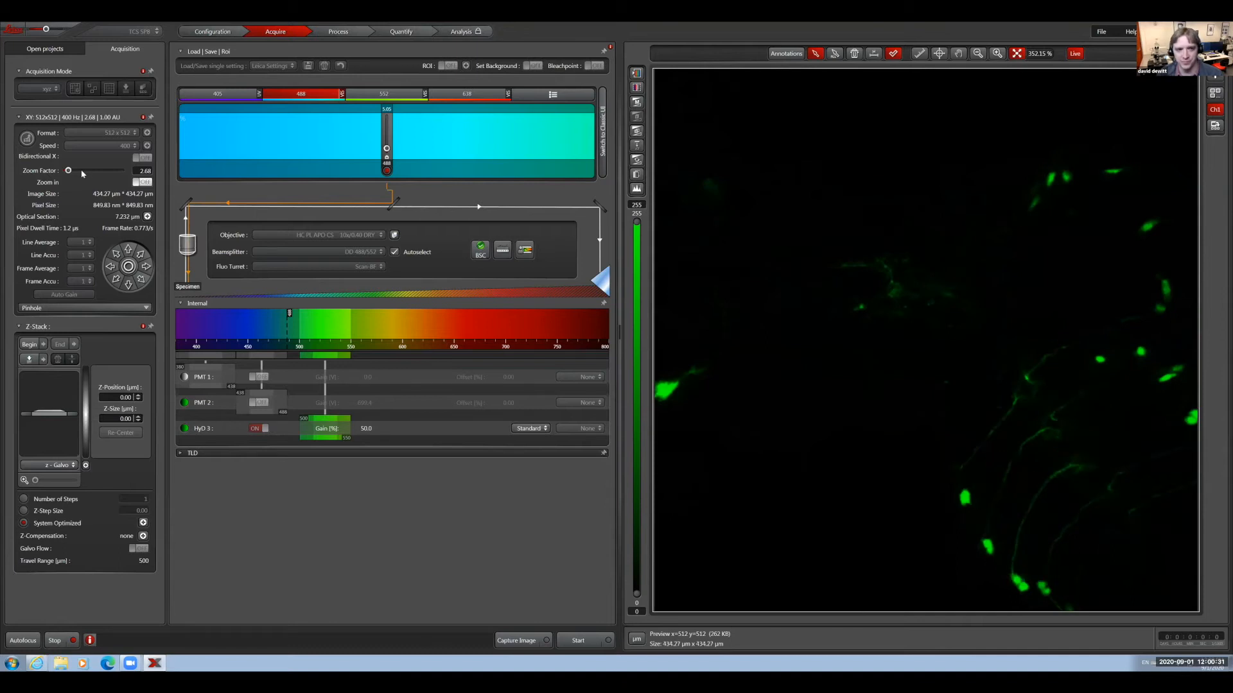
pyautogui.scroll(-5, 82, 173)
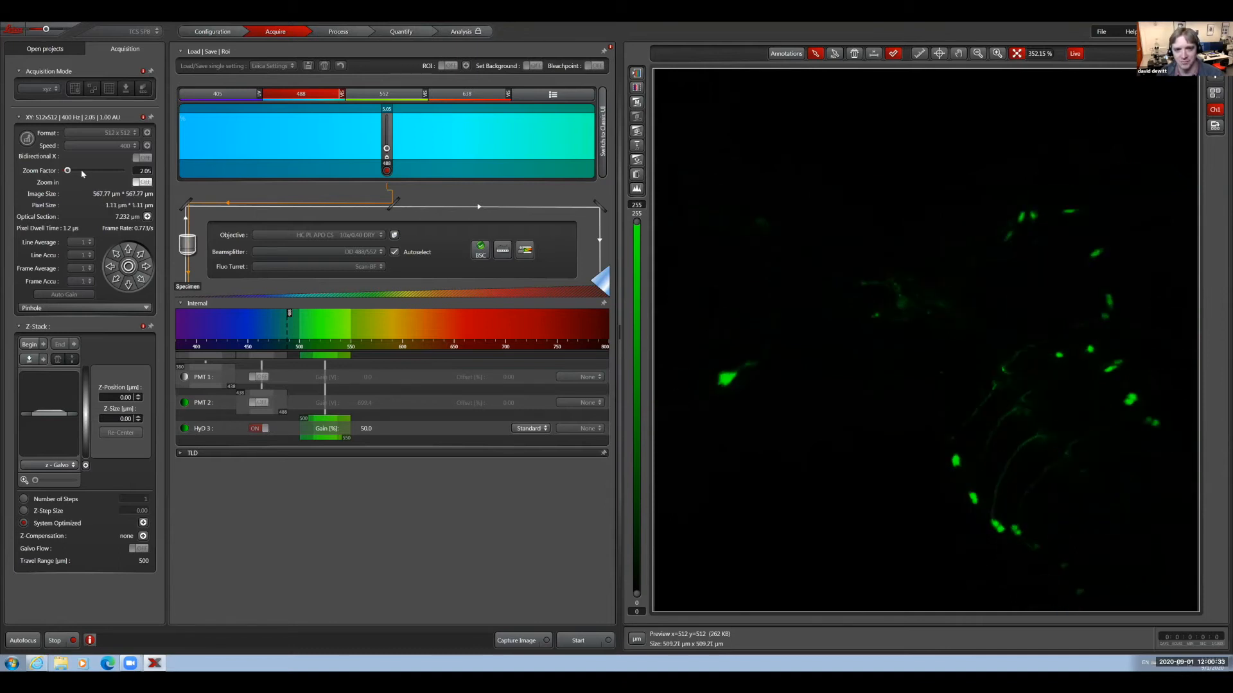
pyautogui.scroll(-1, 81, 173)
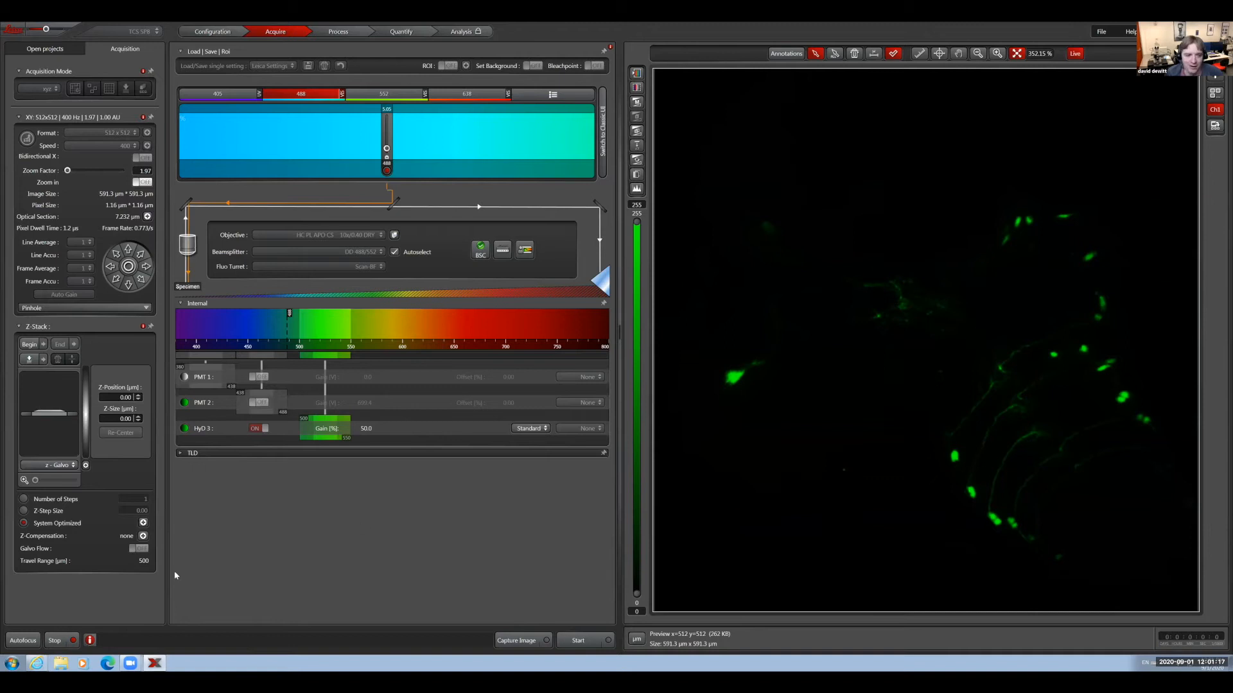
pyautogui.click(54, 642)
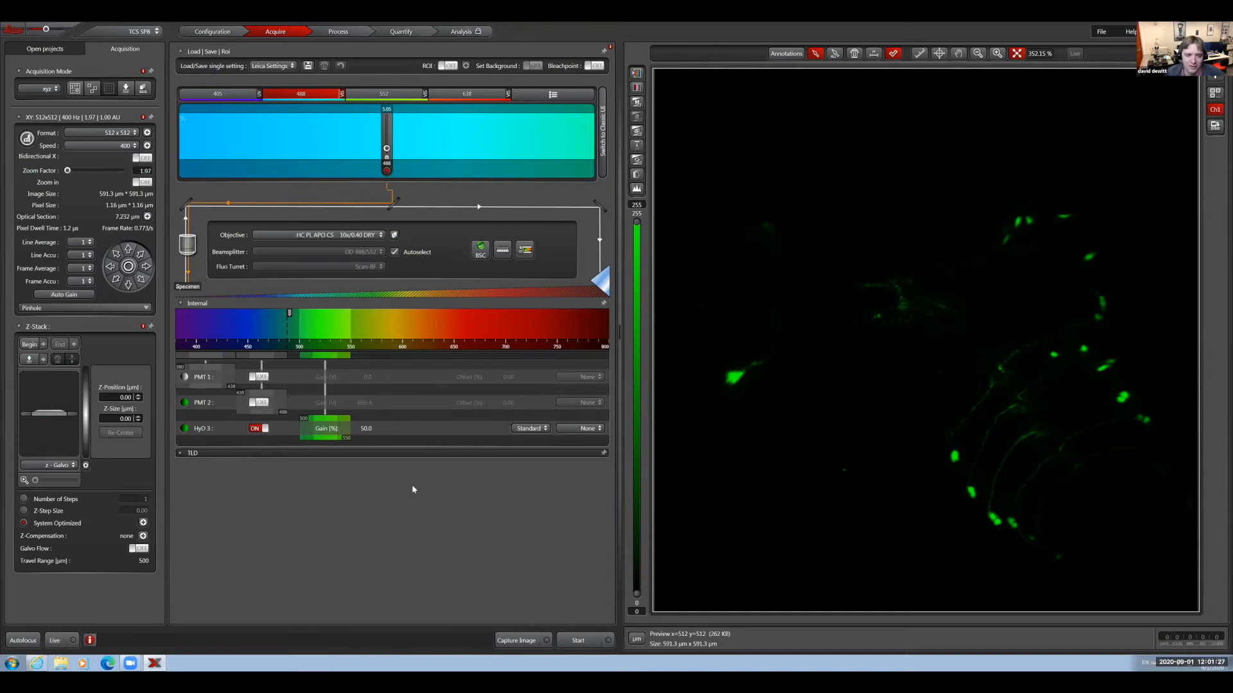
# Examine the knob assignments in the USB Control Panel and the functions available for the unassigned third knob
pyautogui.click(501, 251)
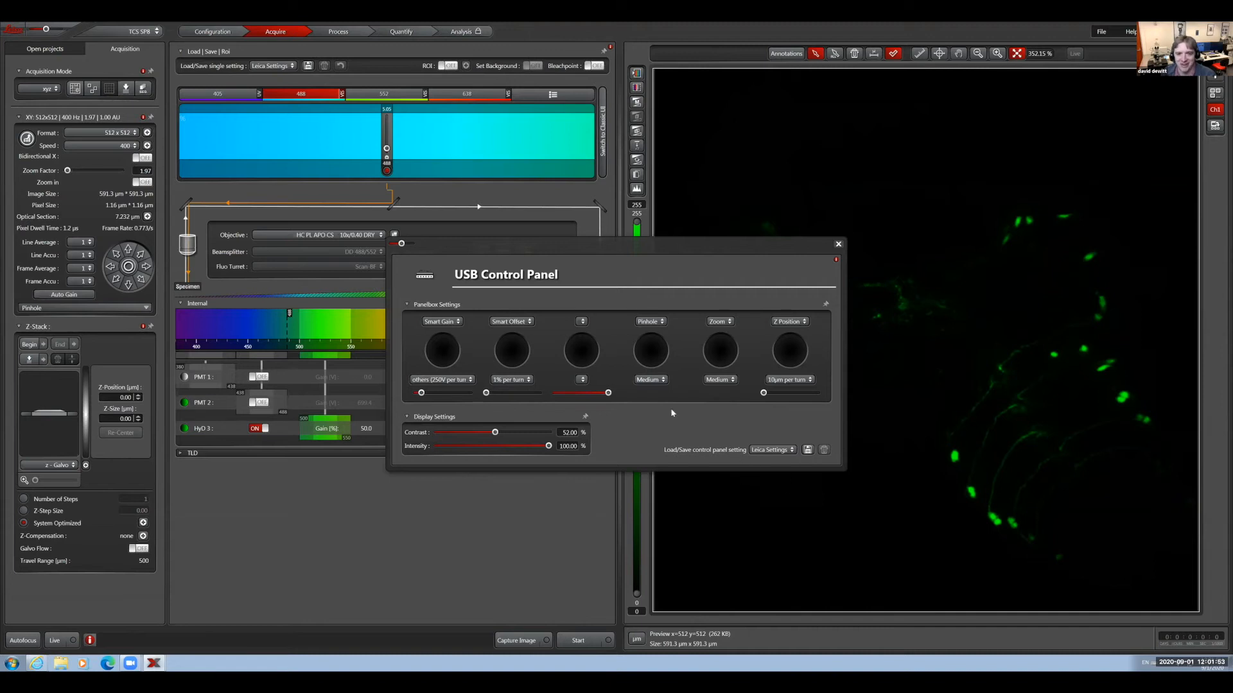
pyautogui.click(585, 322)
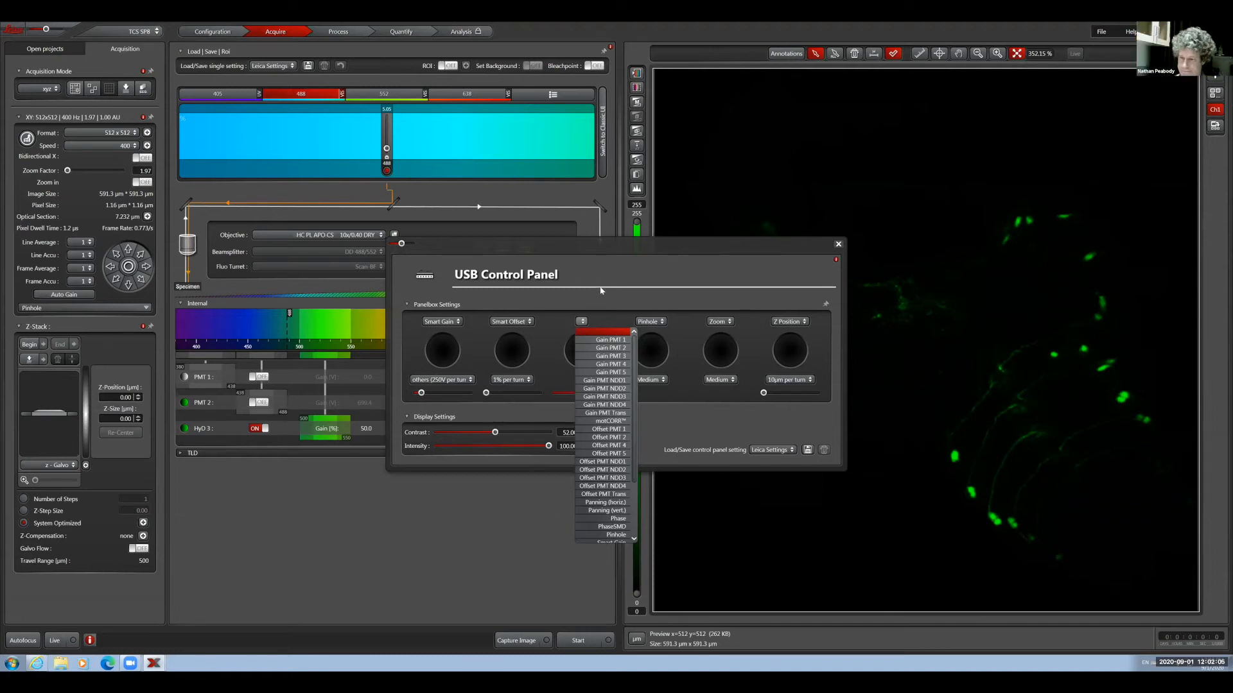
pyautogui.click(599, 260)
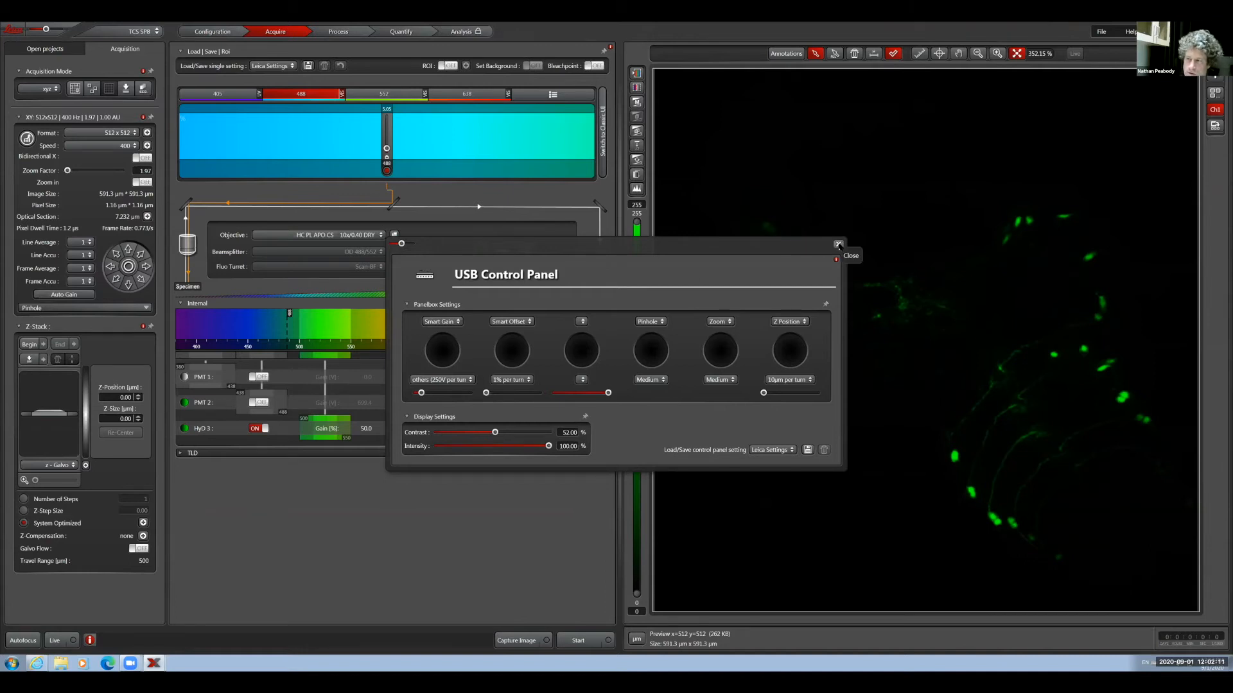
pyautogui.click(838, 245)
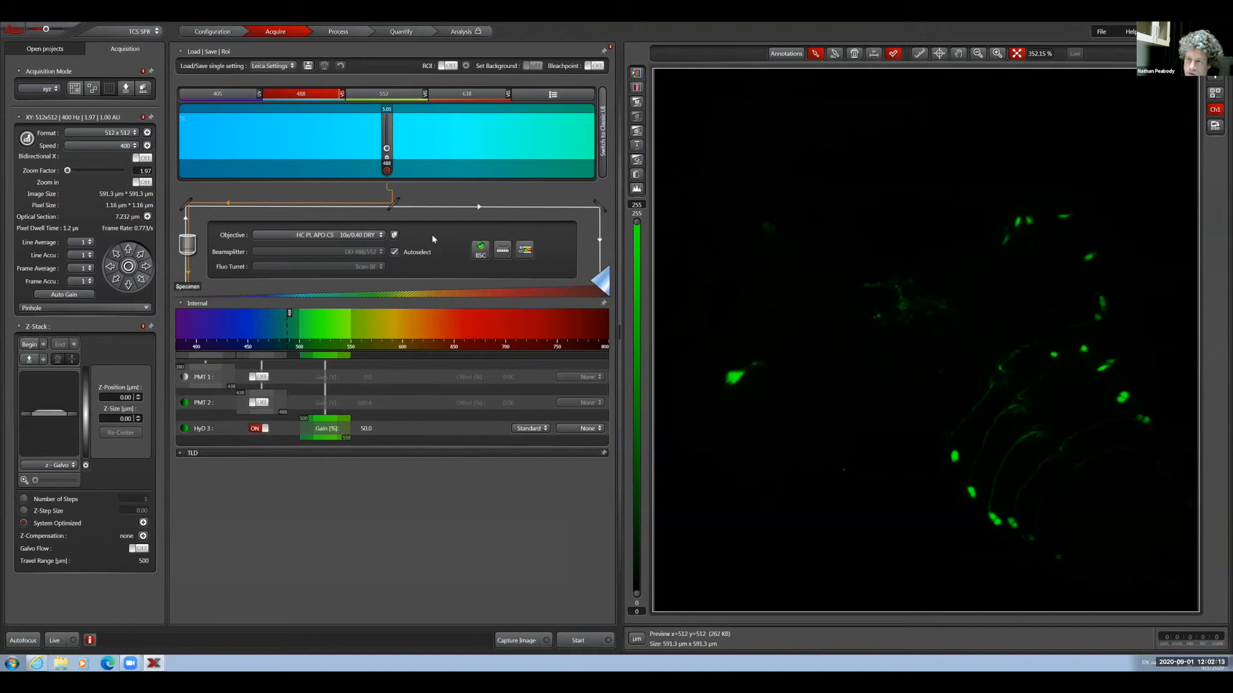
pyautogui.click(501, 249)
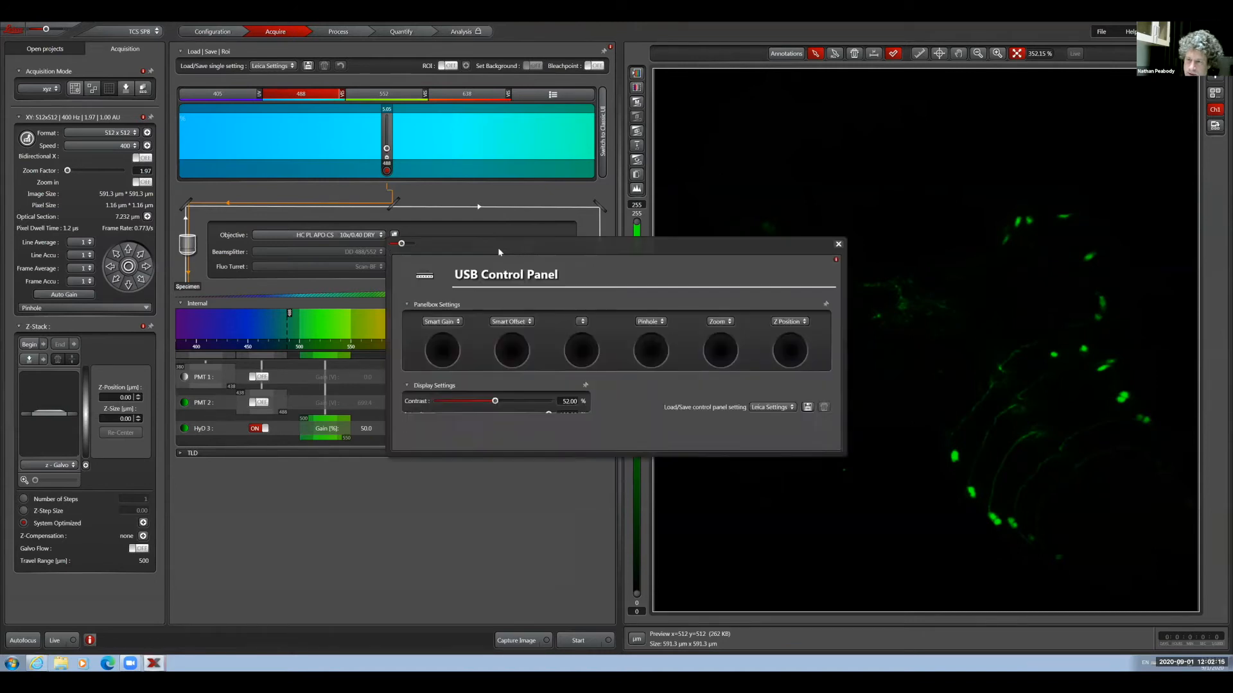
pyautogui.click(838, 244)
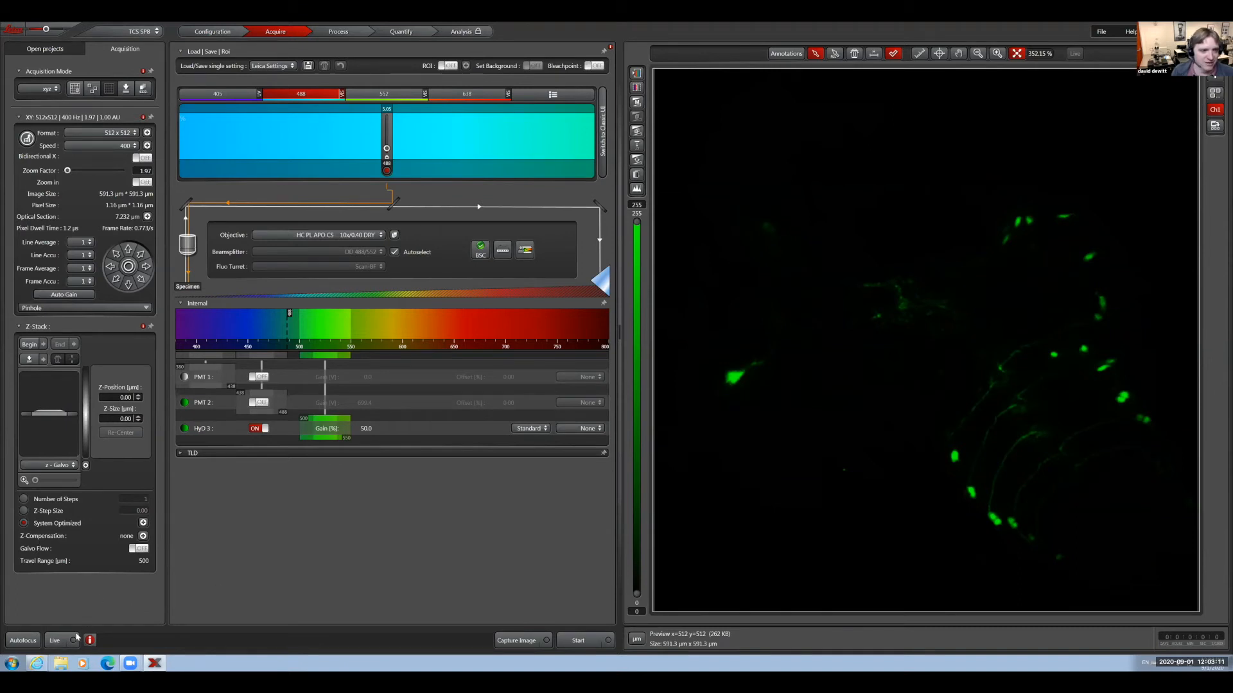
# Start live scanning and use Zoom in to frame the arc of cells in the lower right of the image
pyautogui.click(75, 638)
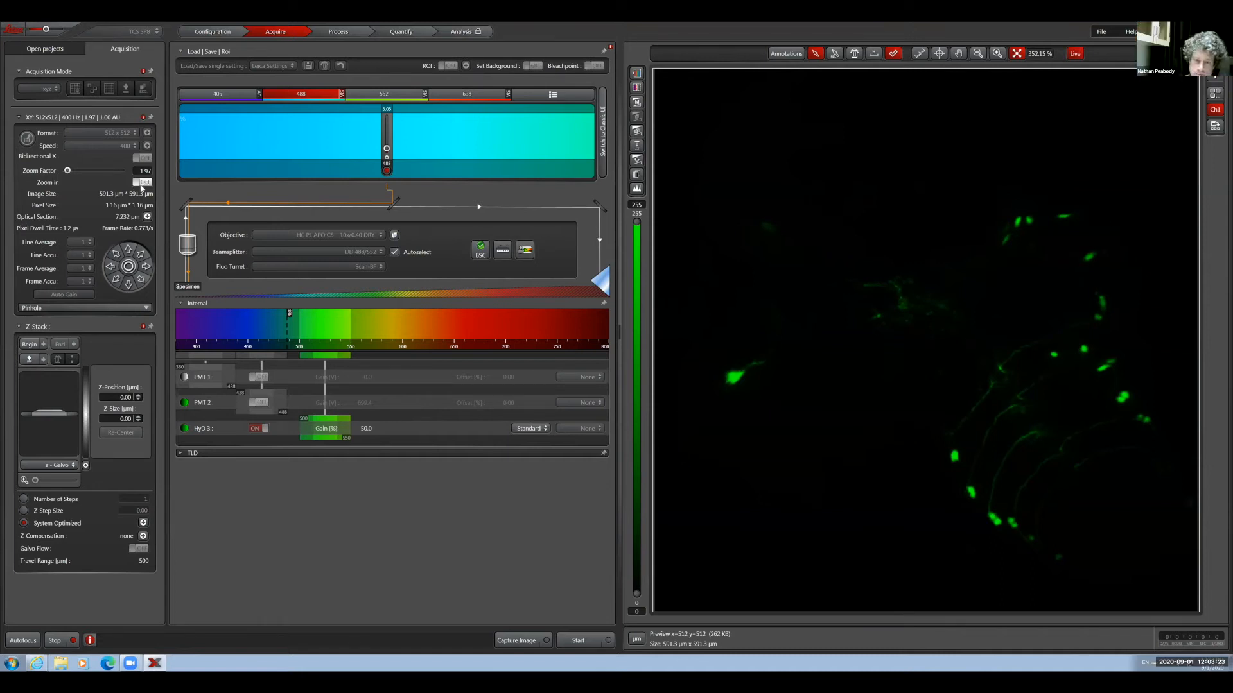
pyautogui.click(149, 183)
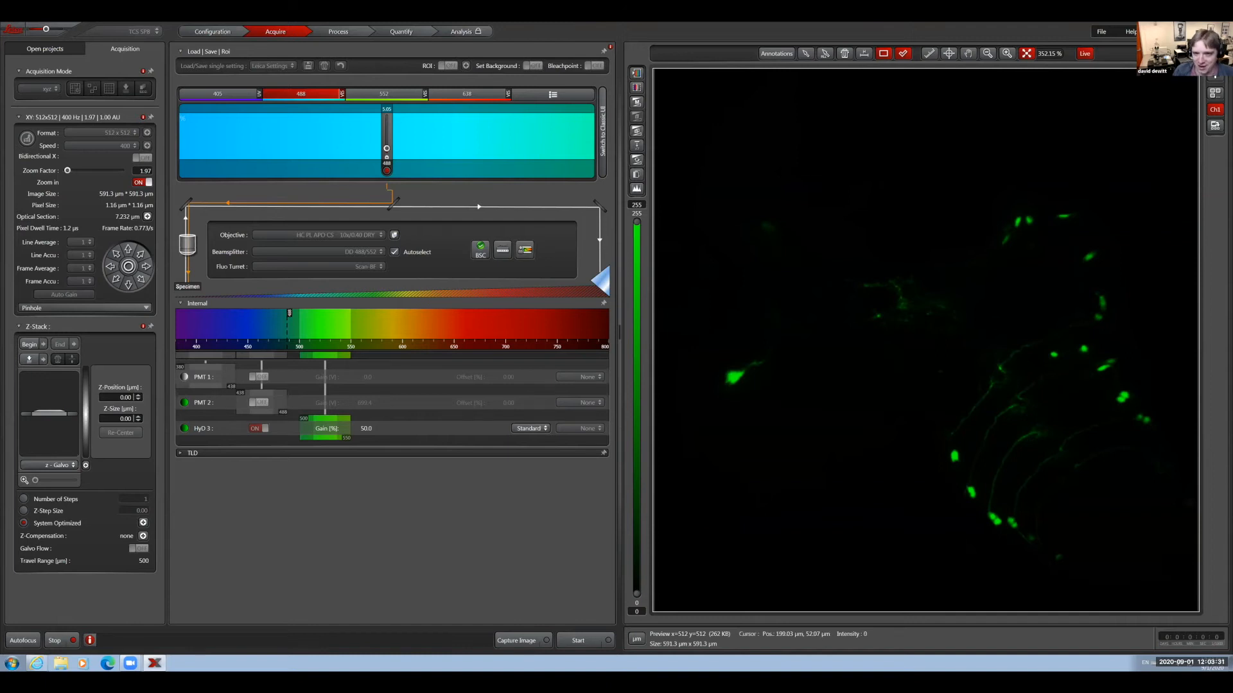
pyautogui.moveTo(870, 316); pyautogui.dragTo(1179, 570)
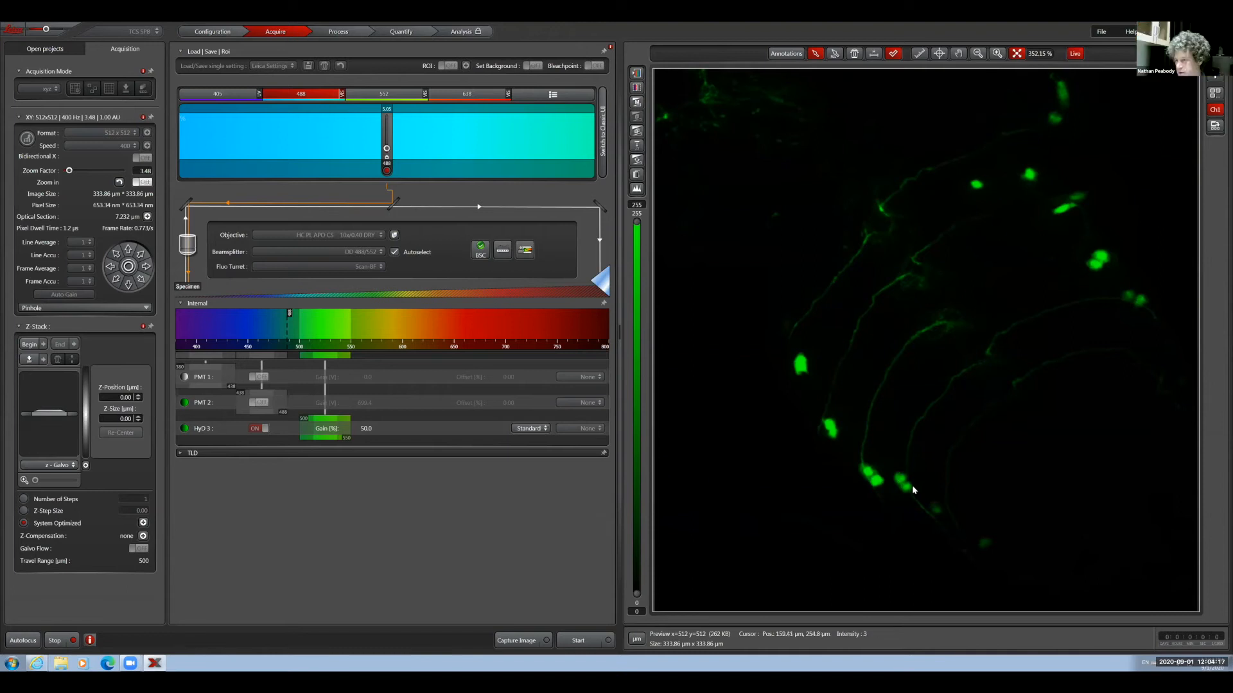
# Undo the last Zoom in and use Zoom in again to frame a small group of cells about 97 µm across
pyautogui.moveTo(1204, 569)
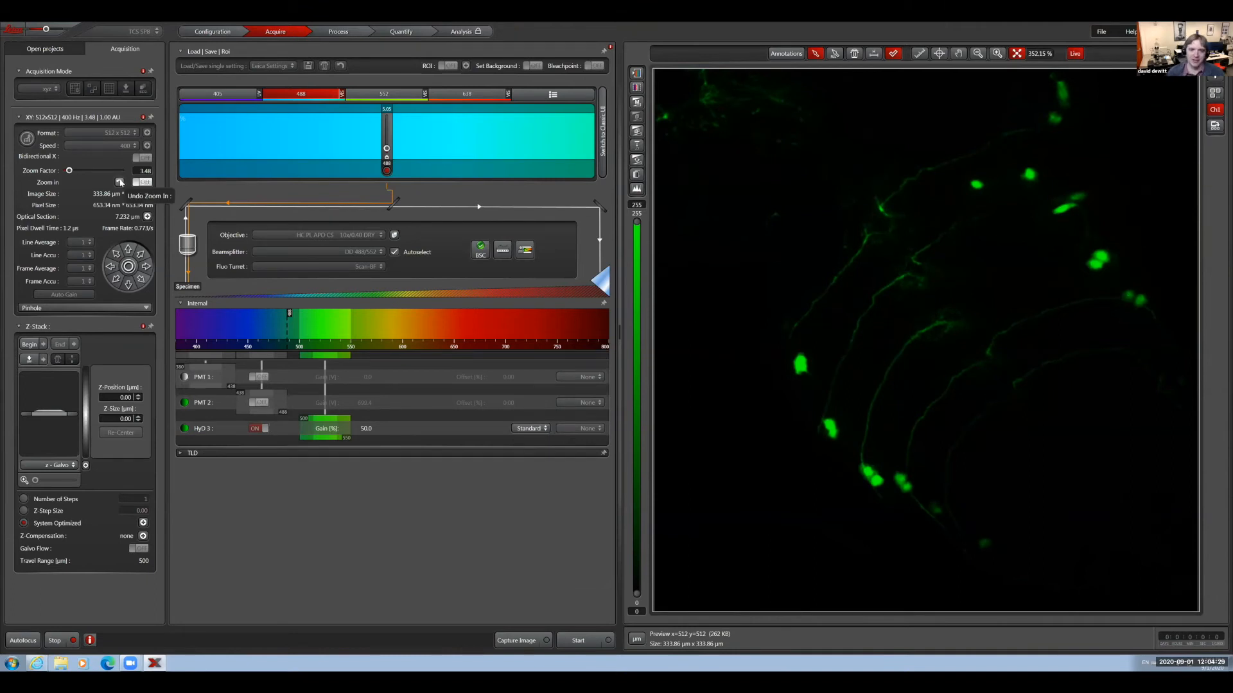
pyautogui.click(120, 183)
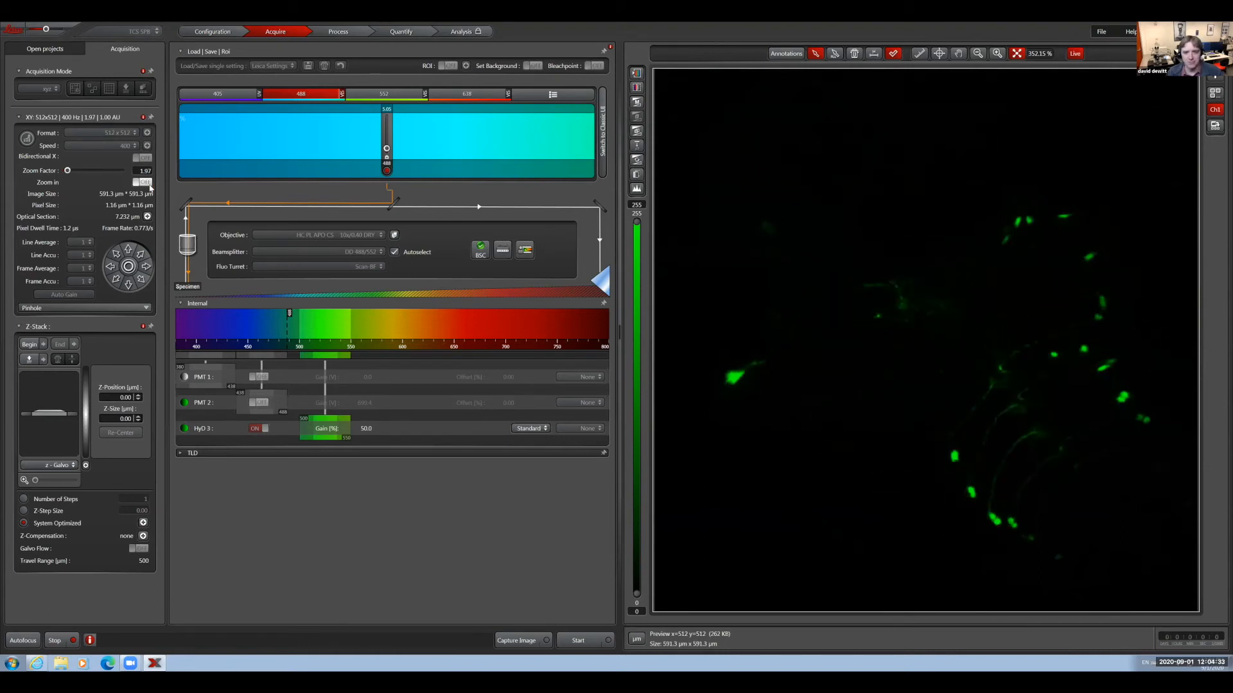
pyautogui.click(147, 183)
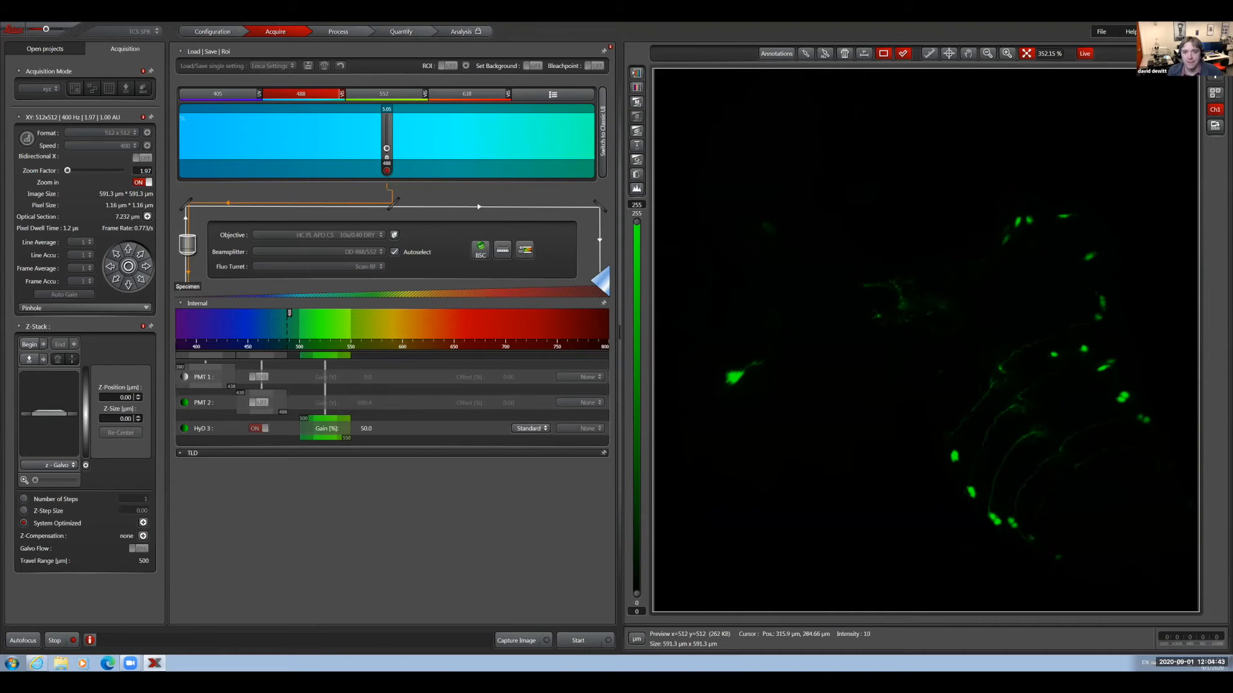
pyautogui.moveTo(1037, 332); pyautogui.dragTo(1127, 405)
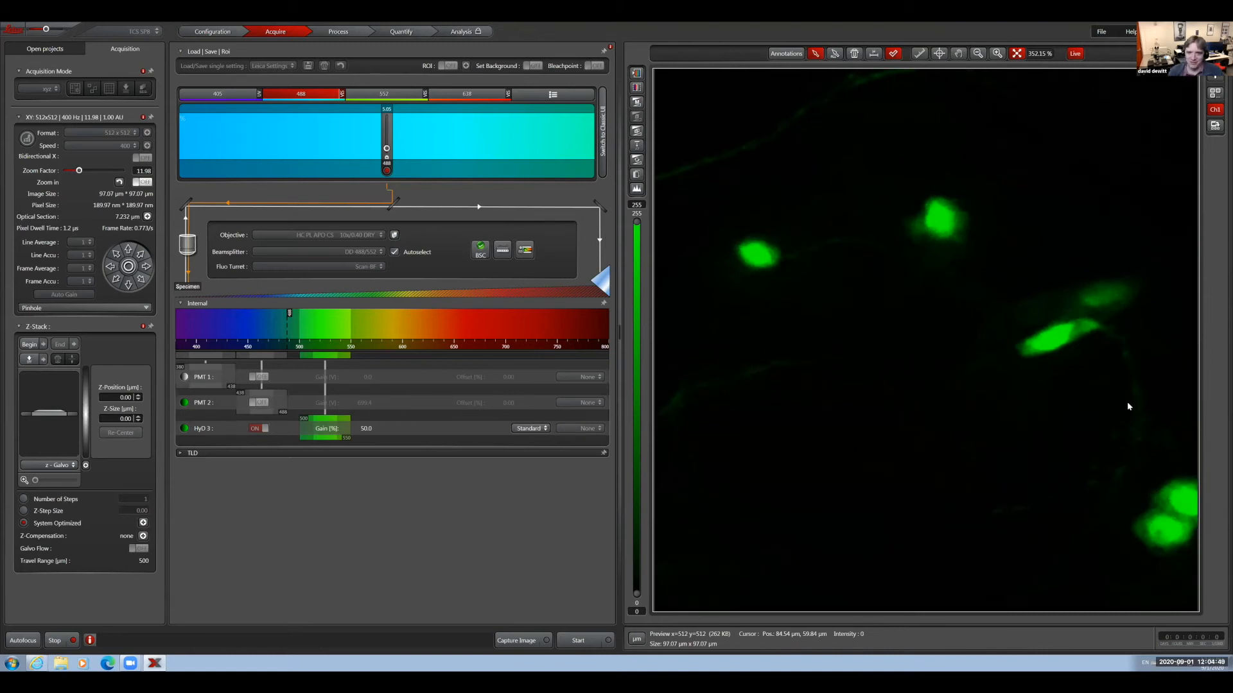
# Zoom in further around the elongated cell to a field about 48 µm across, and undo that zoom
pyautogui.click(144, 183)
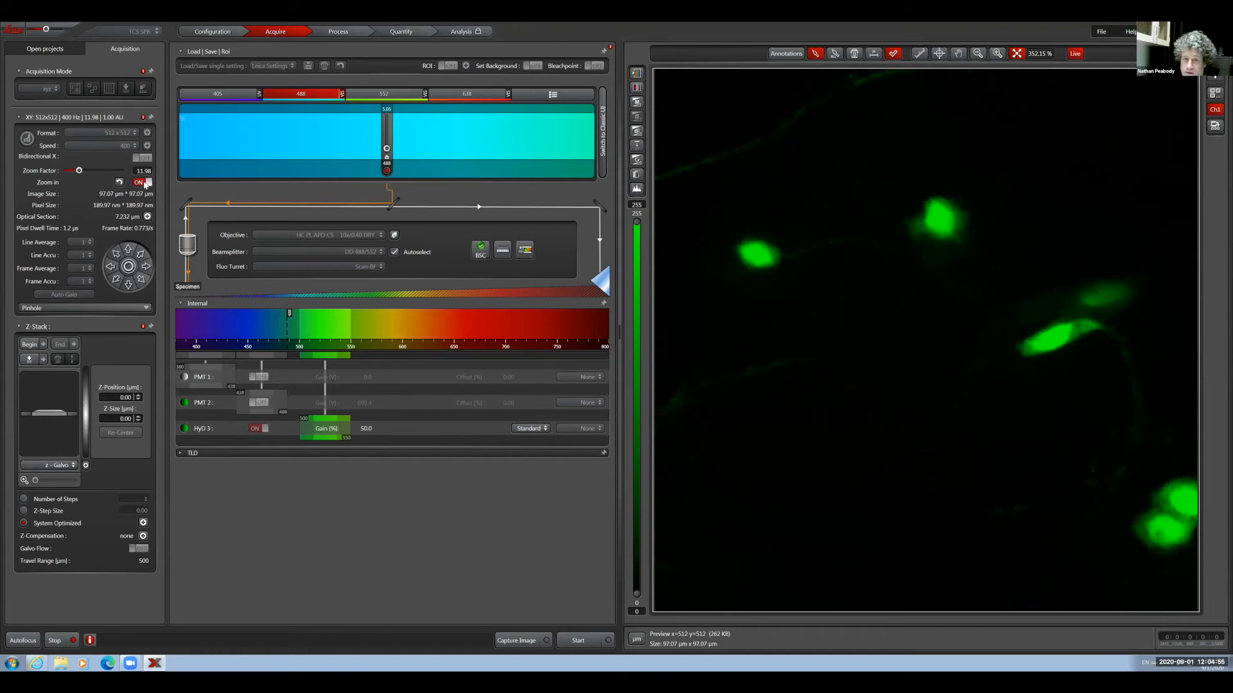
pyautogui.moveTo(863, 258); pyautogui.dragTo(1133, 433)
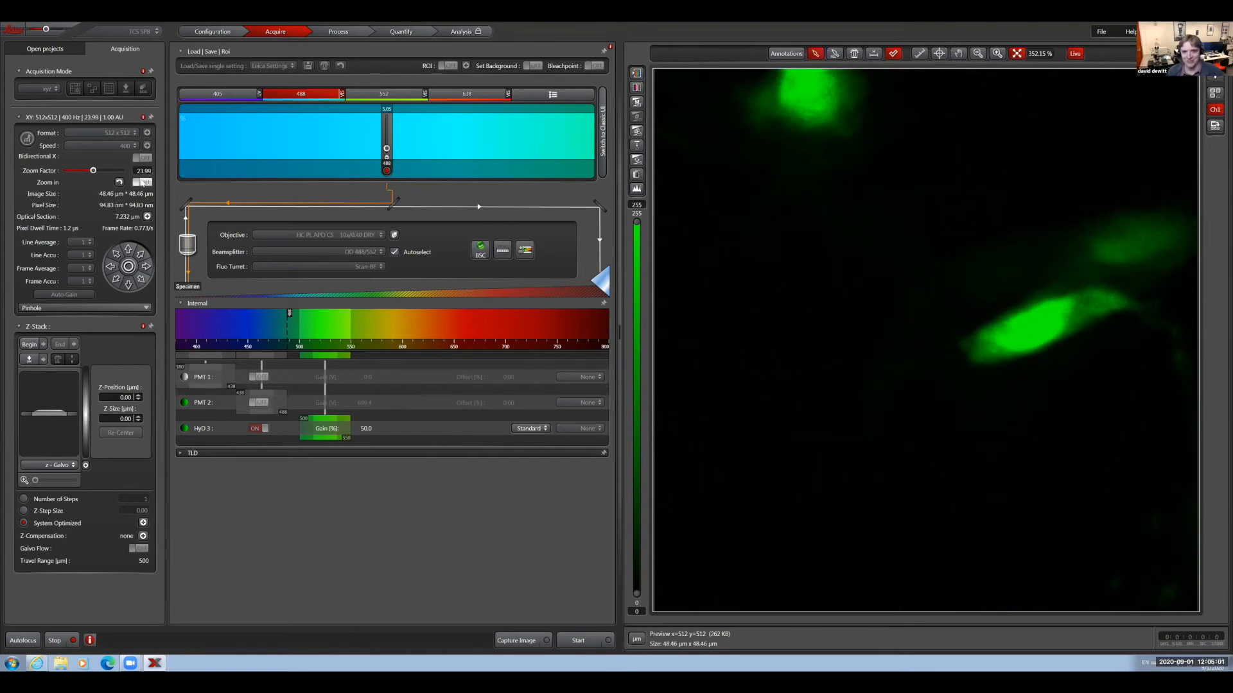
pyautogui.click(119, 182)
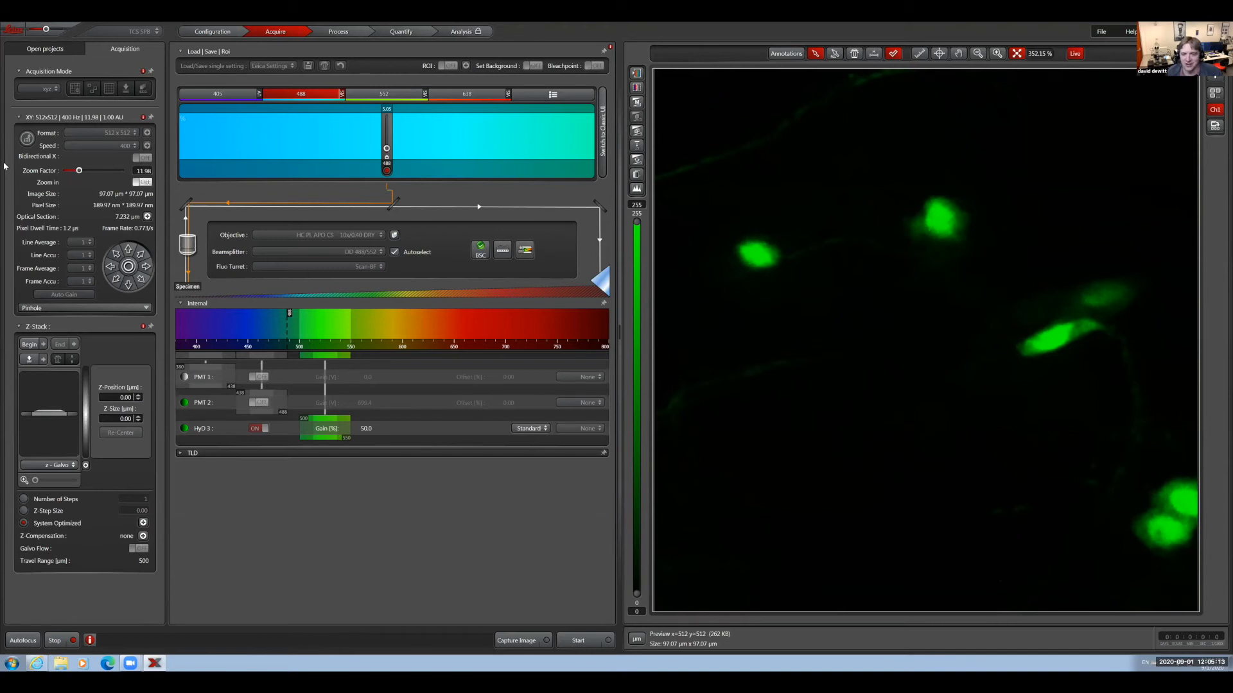
# Reset the zoom factor to exactly 1.00 and use Zoom in to frame the whole cell pattern in a field about 683 µm across
pyautogui.moveTo(78, 170); pyautogui.dragTo(66, 169)
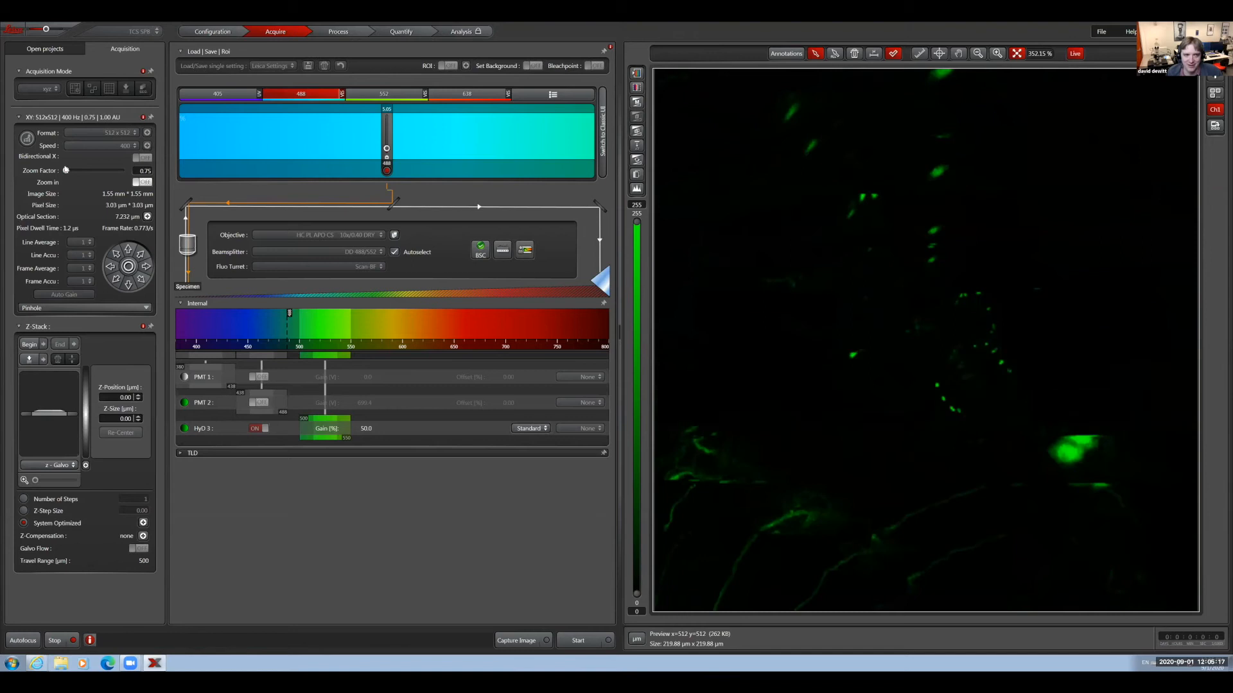
pyautogui.moveTo(67, 169); pyautogui.dragTo(65, 171)
pyautogui.write('1')
pyautogui.press('Return')
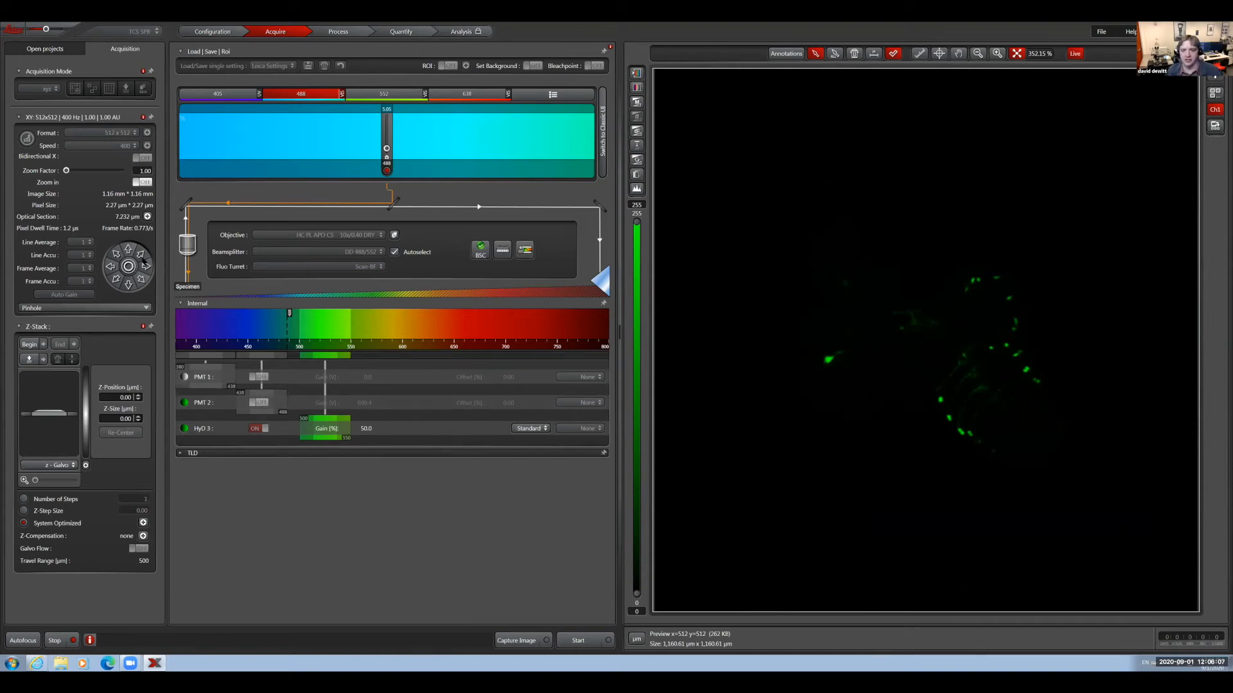
pyautogui.click(148, 182)
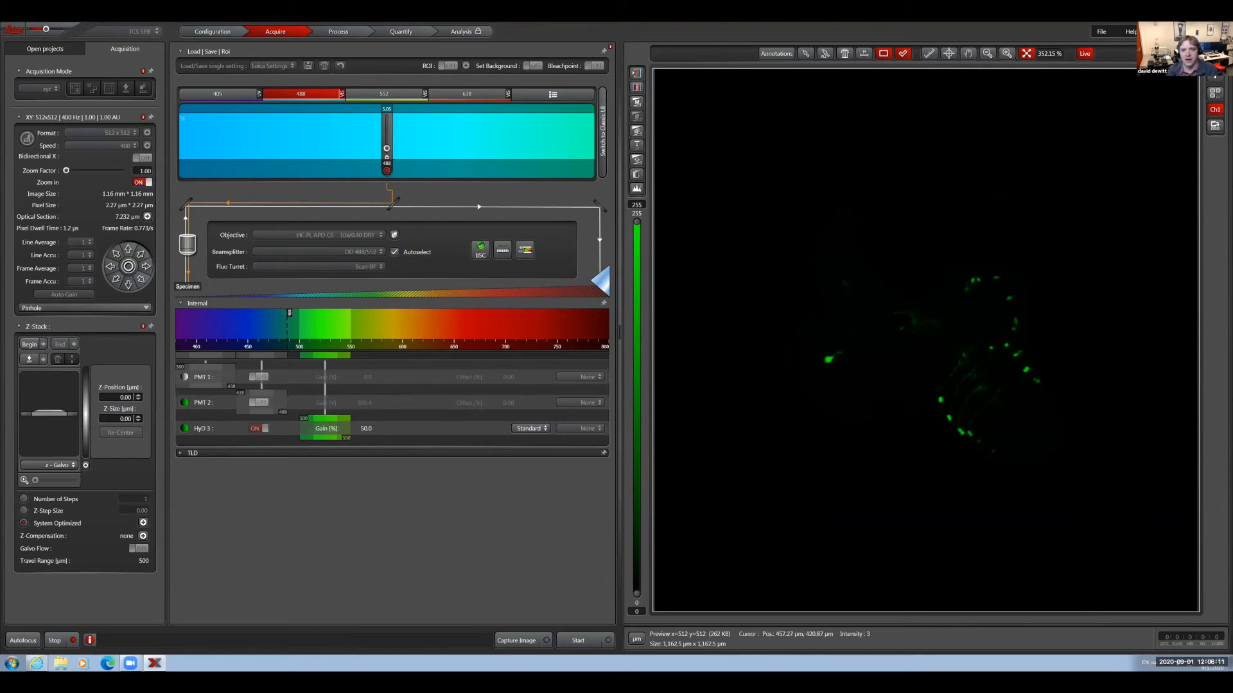
pyautogui.moveTo(773, 228); pyautogui.dragTo(1050, 471)
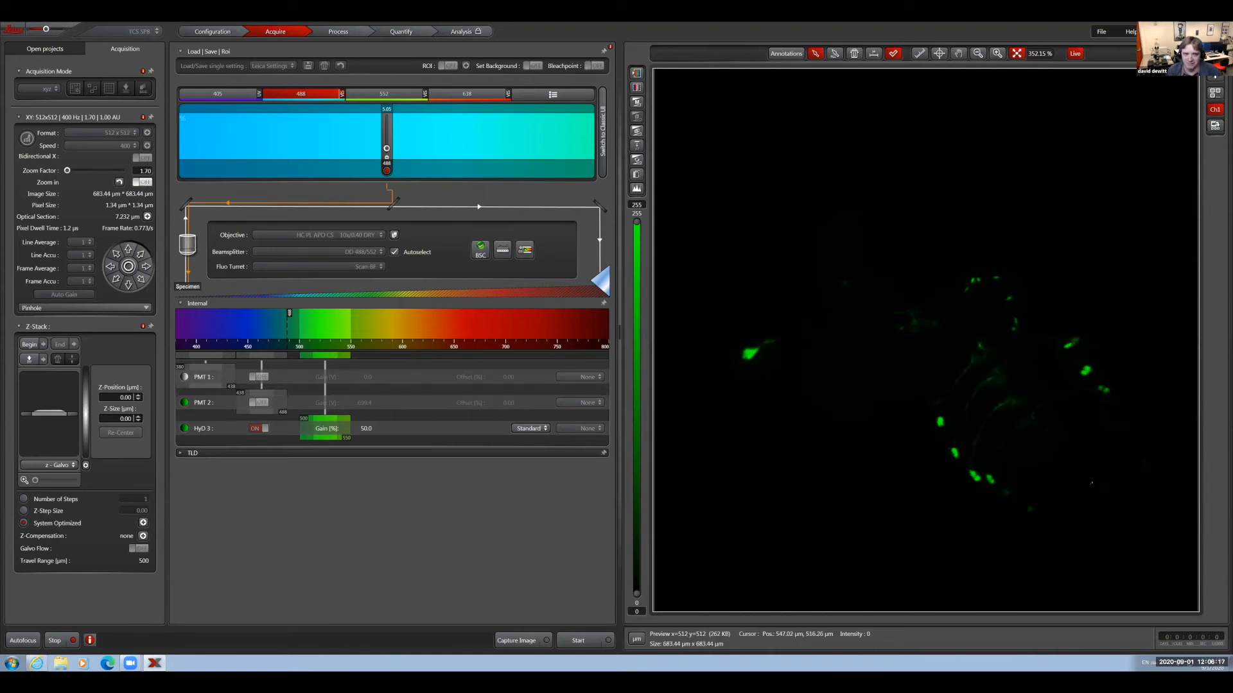
# Shift the live image two panning increments to the right and two back to the left, and stop live scanning
pyautogui.click(147, 268)
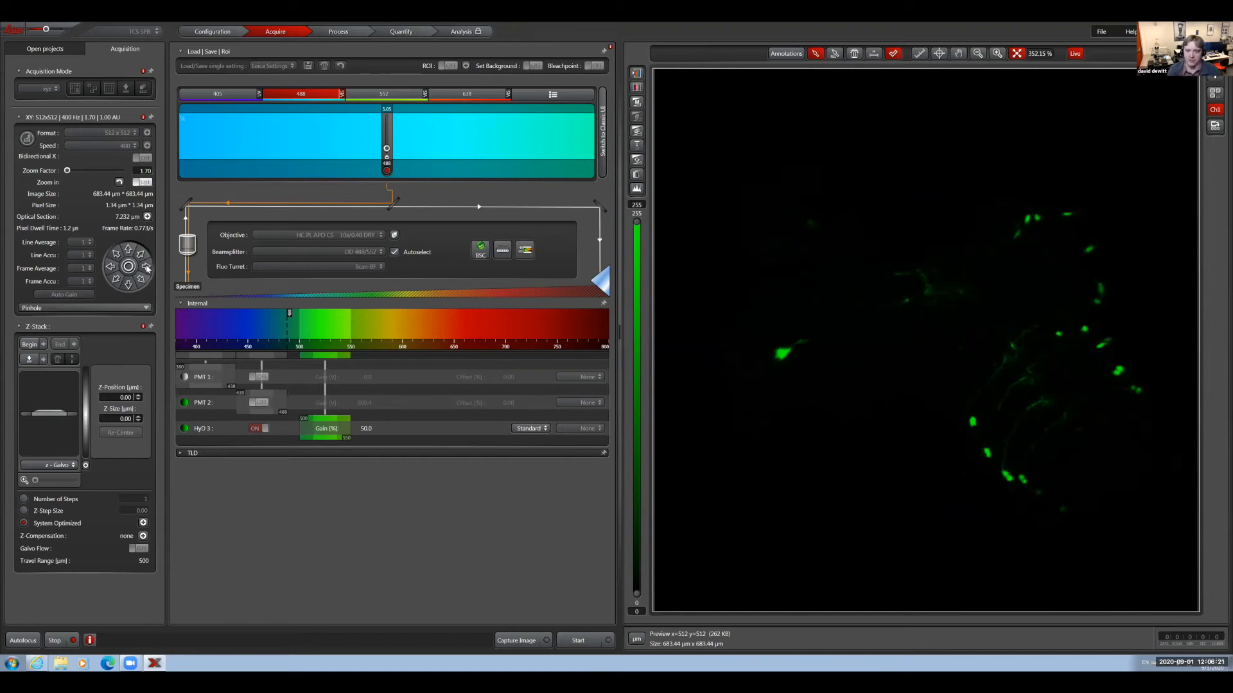
pyautogui.click(147, 269)
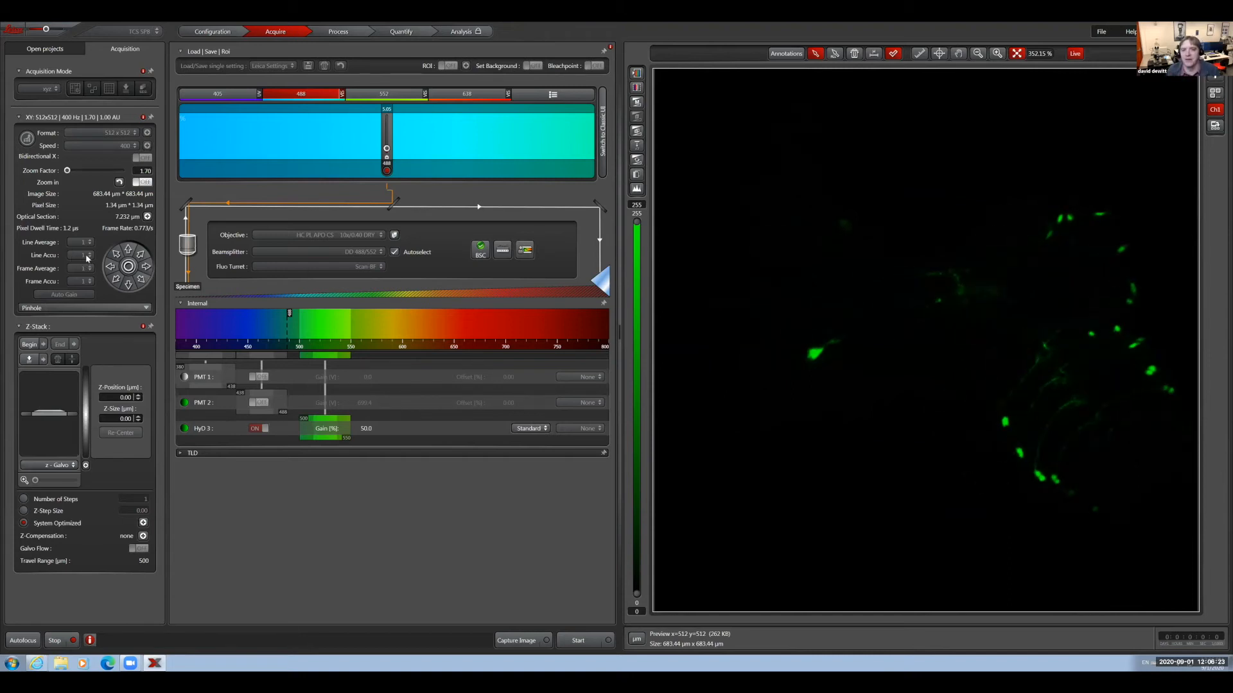
pyautogui.click(110, 267)
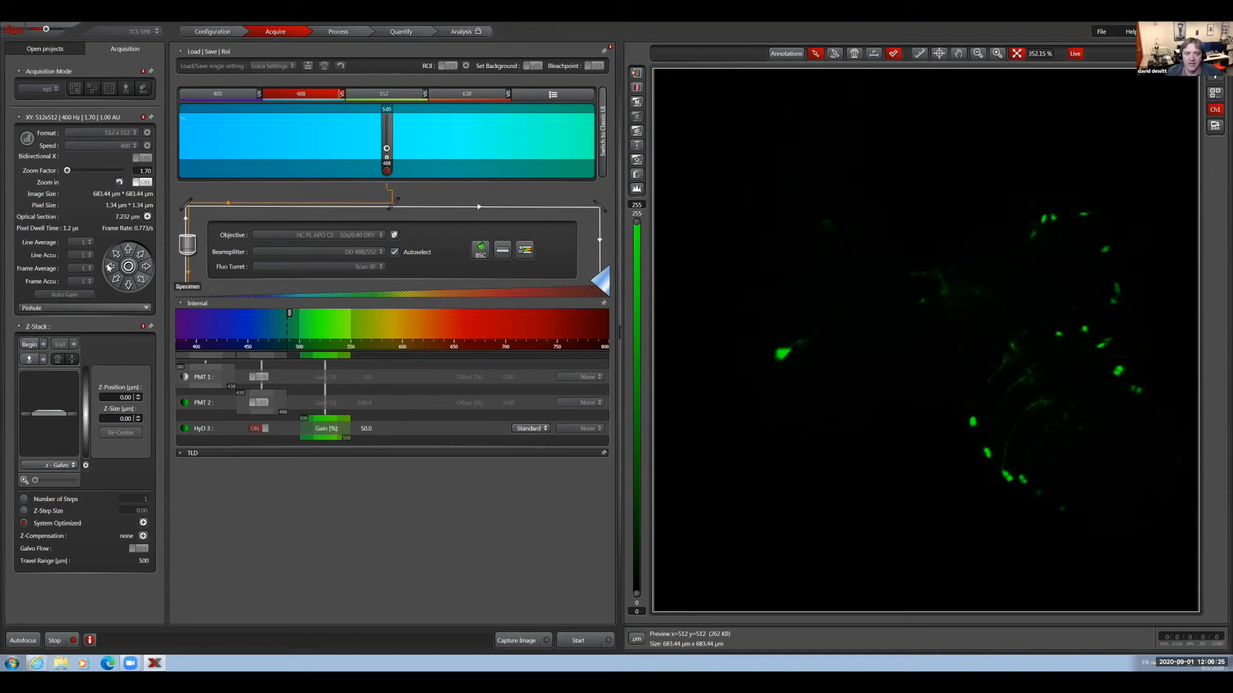
pyautogui.click(110, 267)
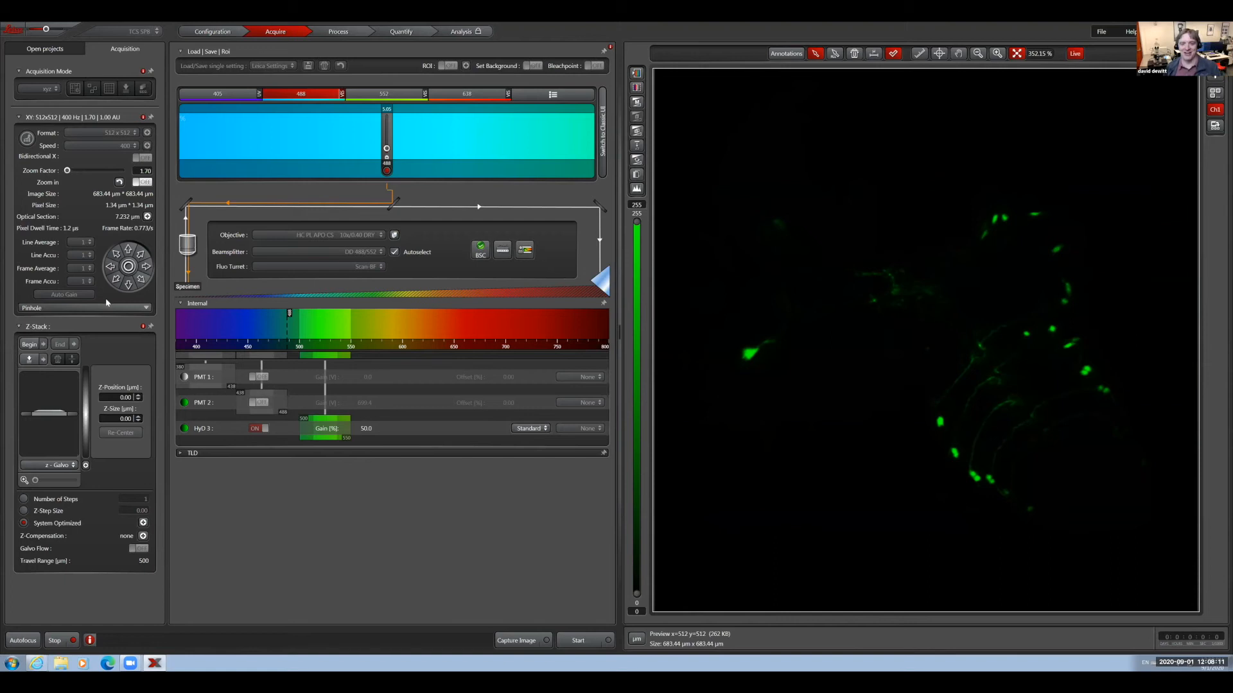
pyautogui.click(56, 642)
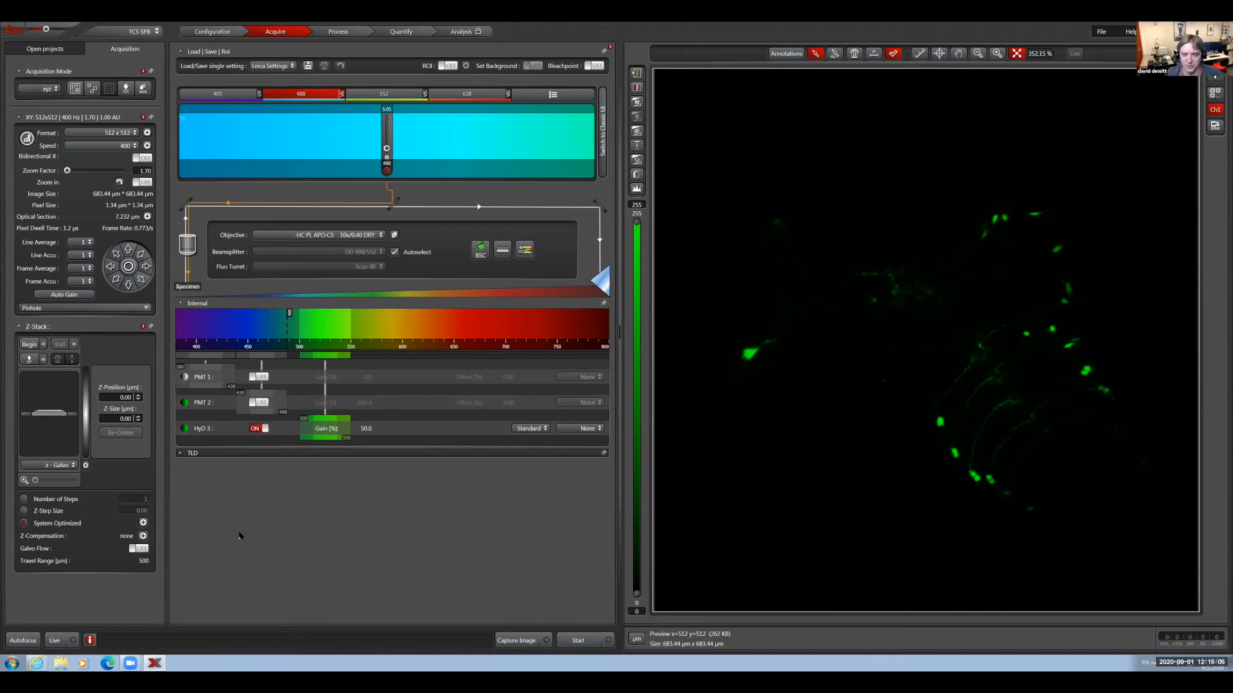
# Turn Bidirectional X scanning on, switch it off and on again for comparison, and start live scanning
pyautogui.click(143, 158)
pyautogui.click(143, 158)
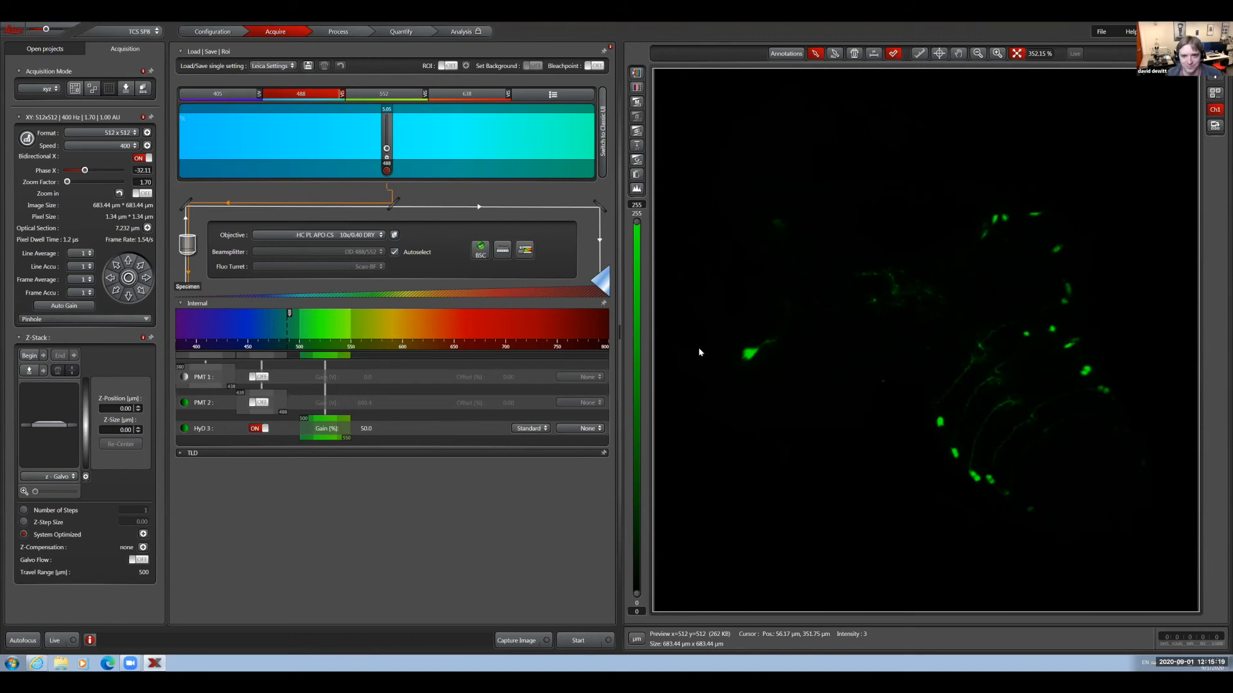
pyautogui.click(138, 158)
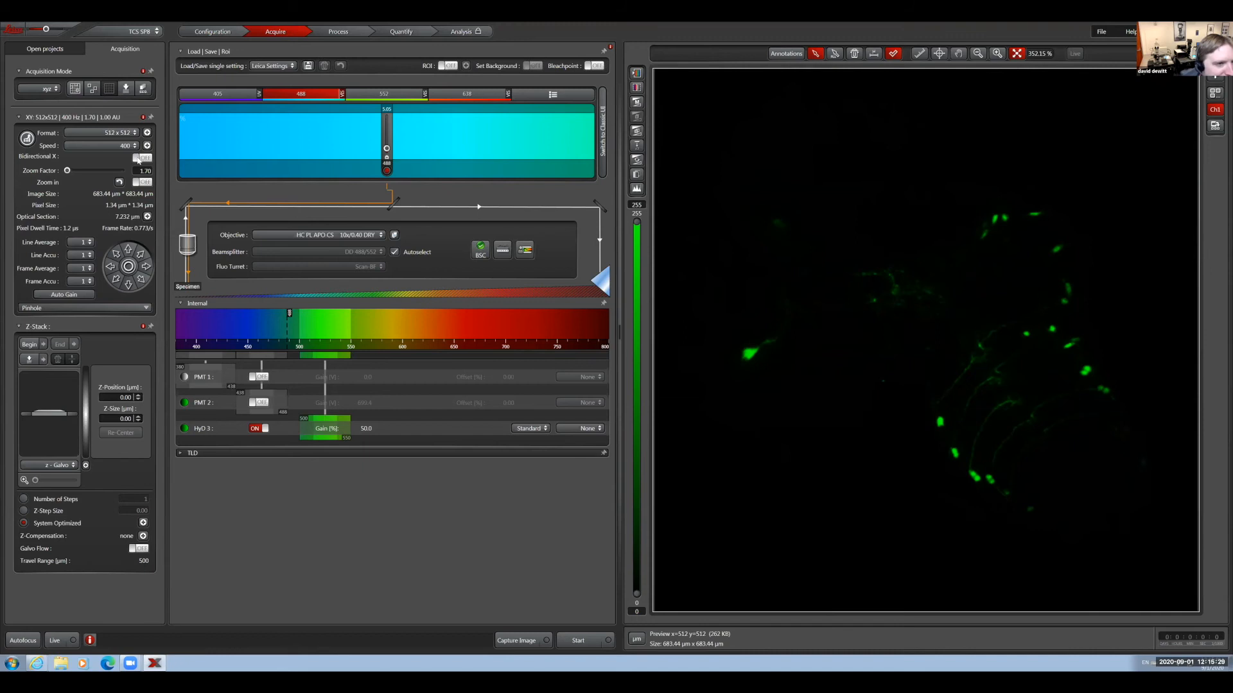
pyautogui.click(138, 158)
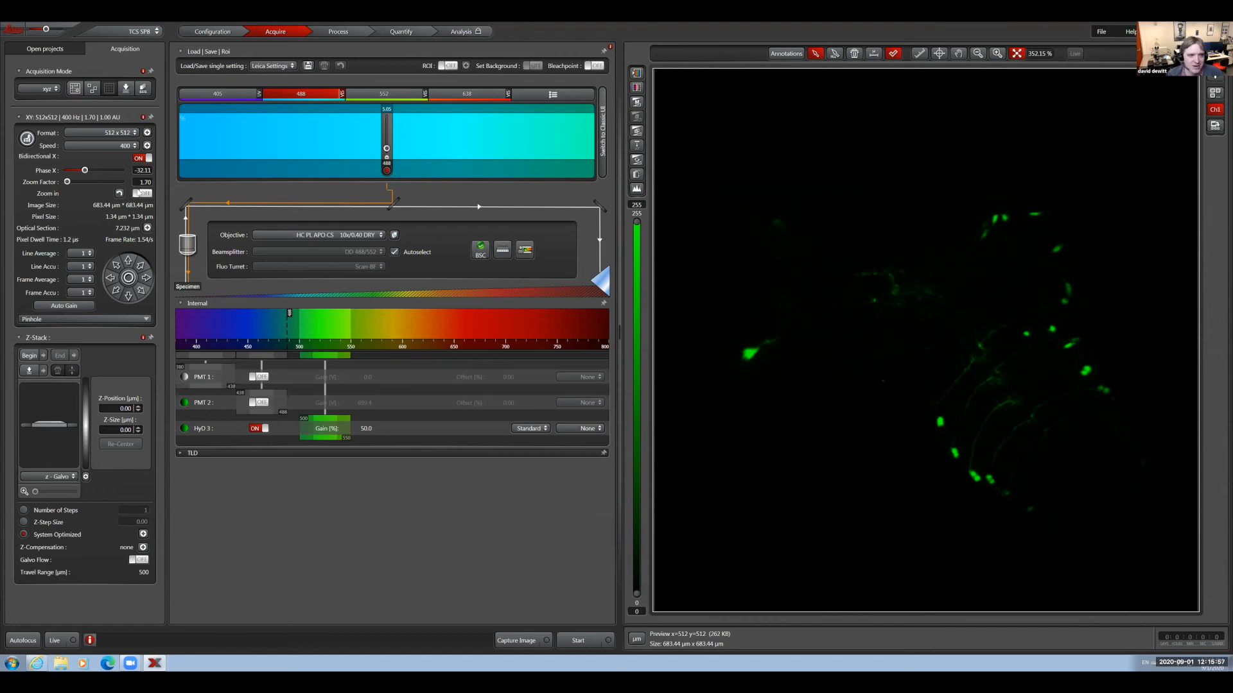
pyautogui.click(55, 640)
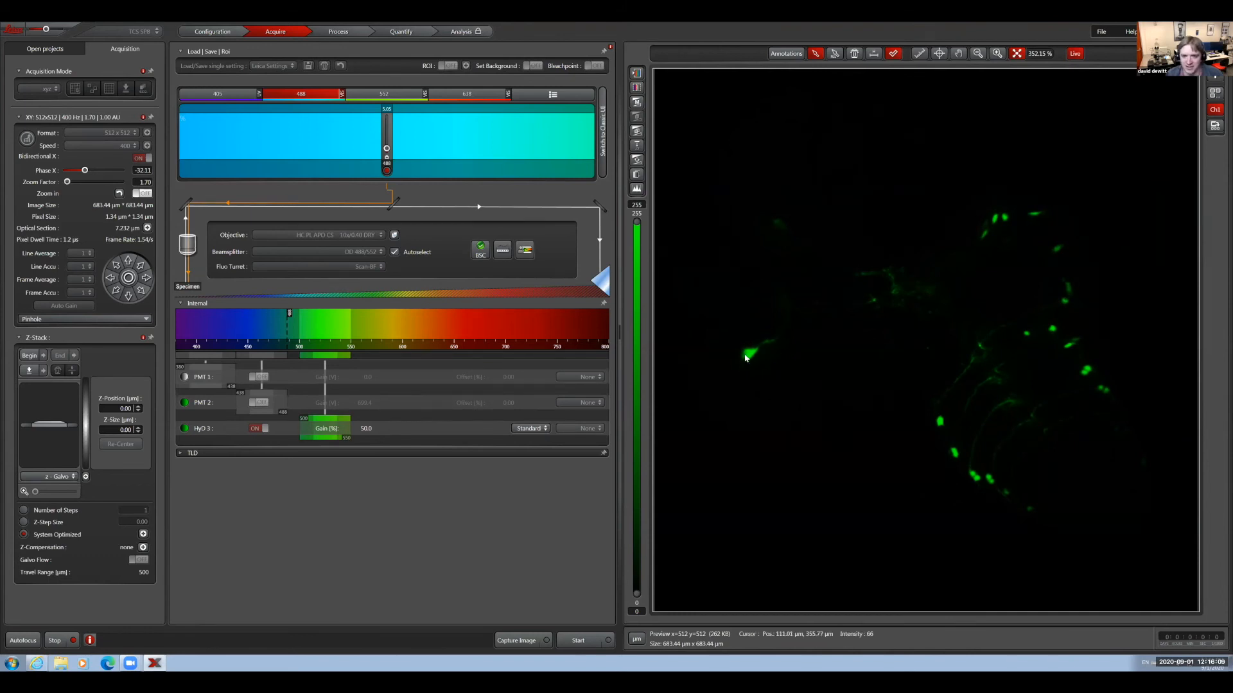
# Magnify the bright isolated cell in the viewer and assign Phase to the unassigned third knob of the USB Control Panel
pyautogui.scroll(2, 745, 358)
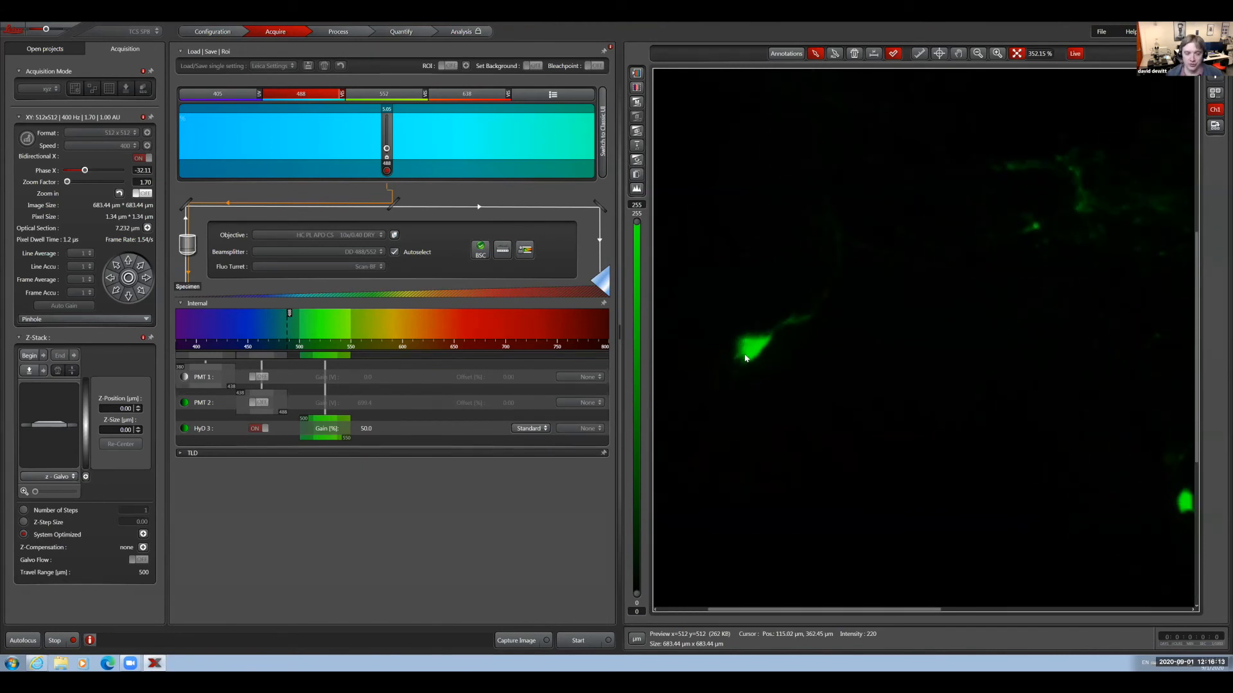
pyautogui.scroll(1, 747, 360)
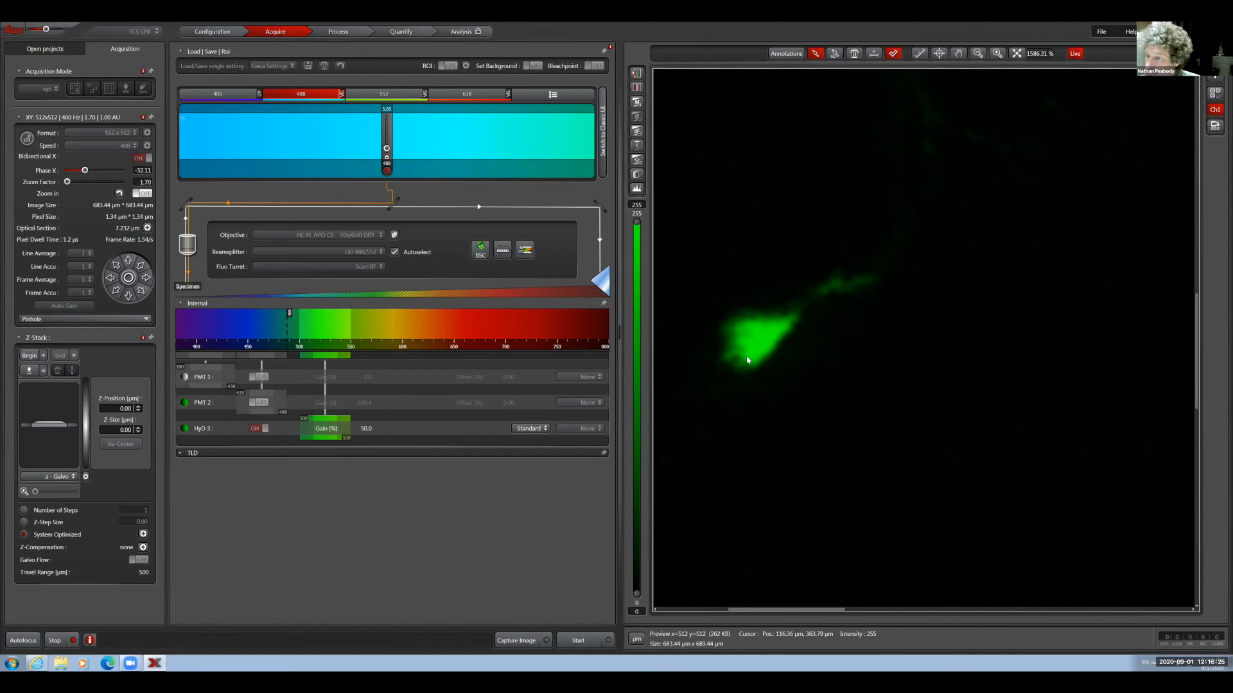
pyautogui.click(503, 254)
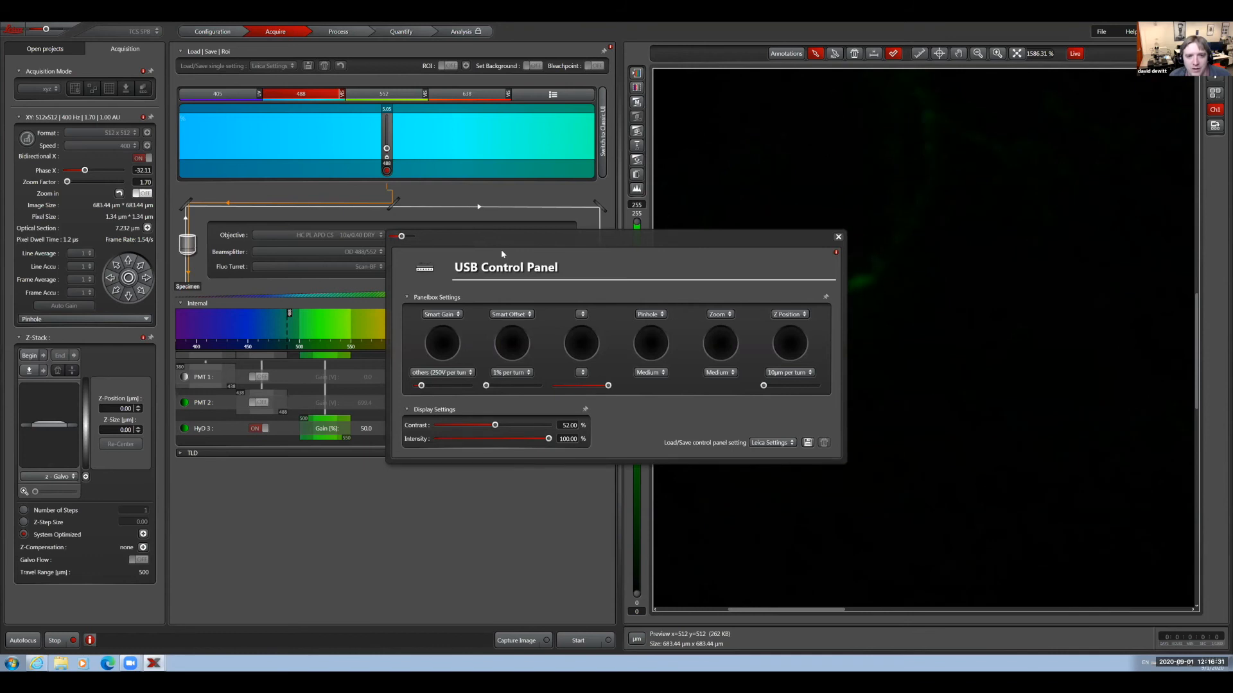
pyautogui.click(581, 315)
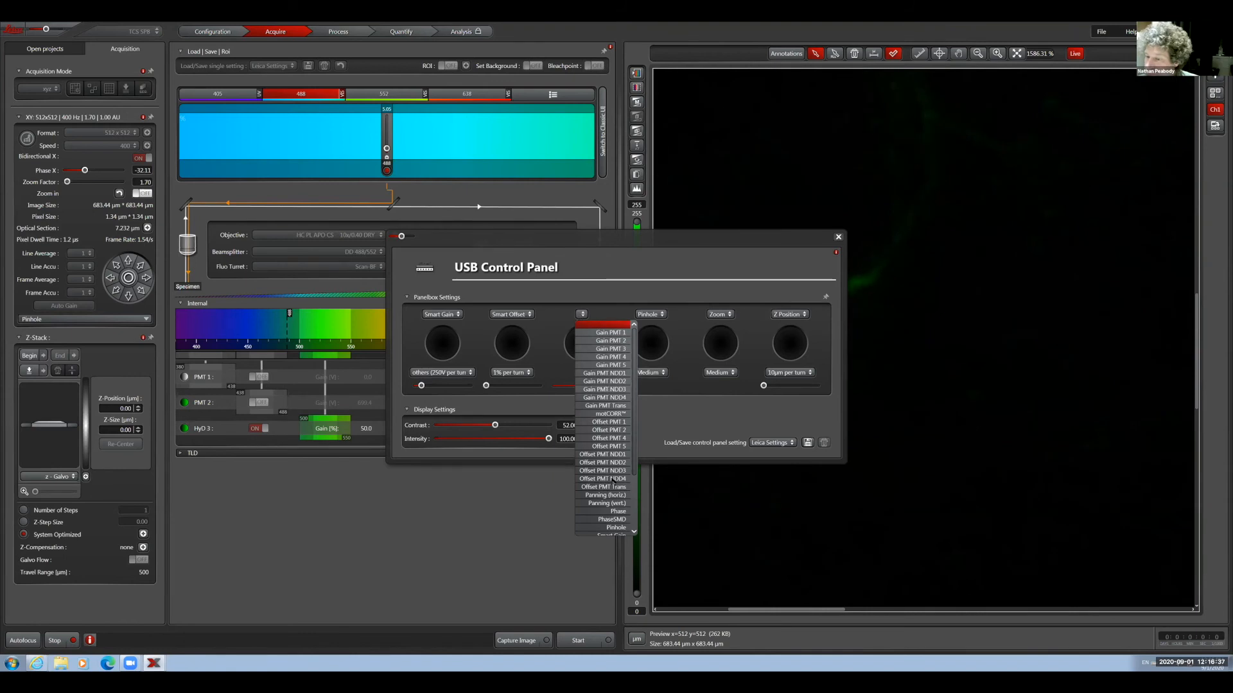
pyautogui.click(616, 512)
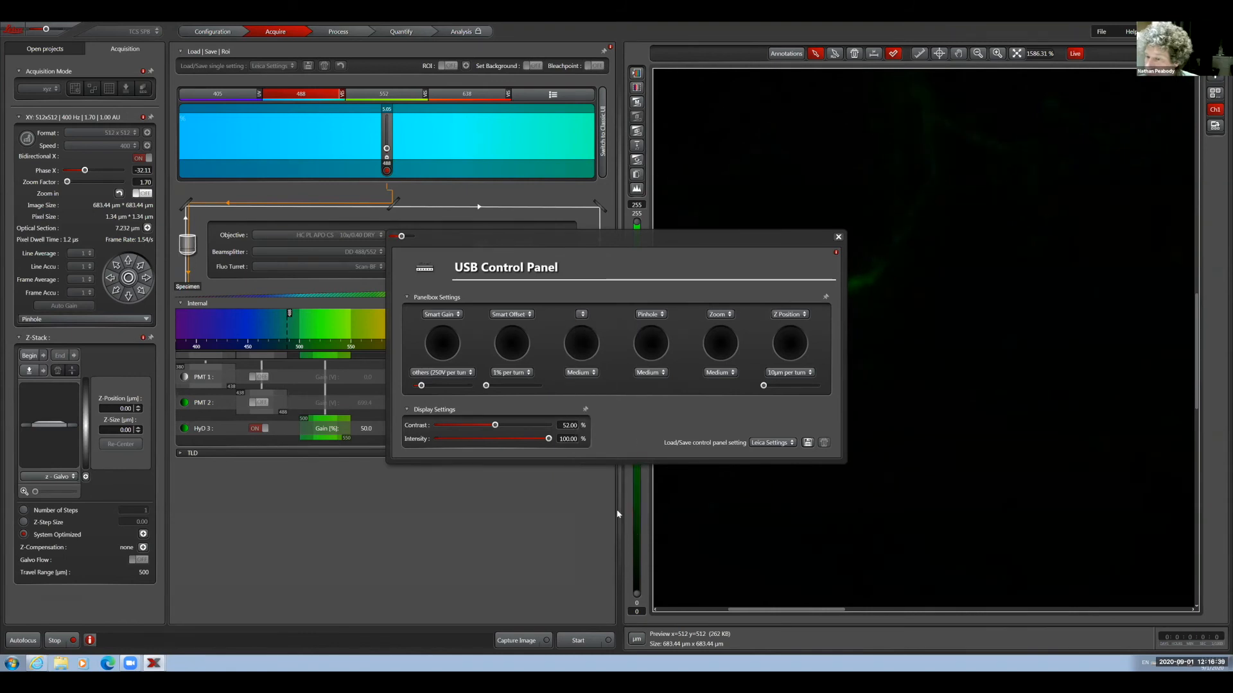
pyautogui.click(838, 238)
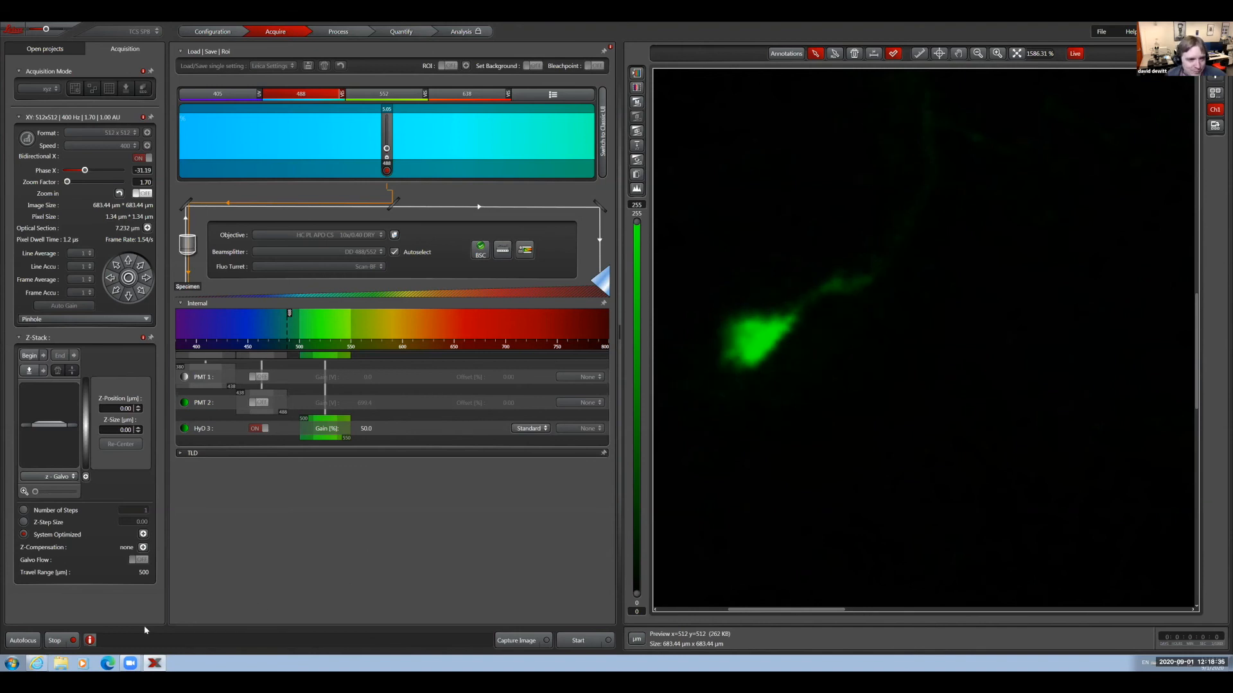
# Stop live scanning and fit the whole image in the viewer
pyautogui.click(56, 639)
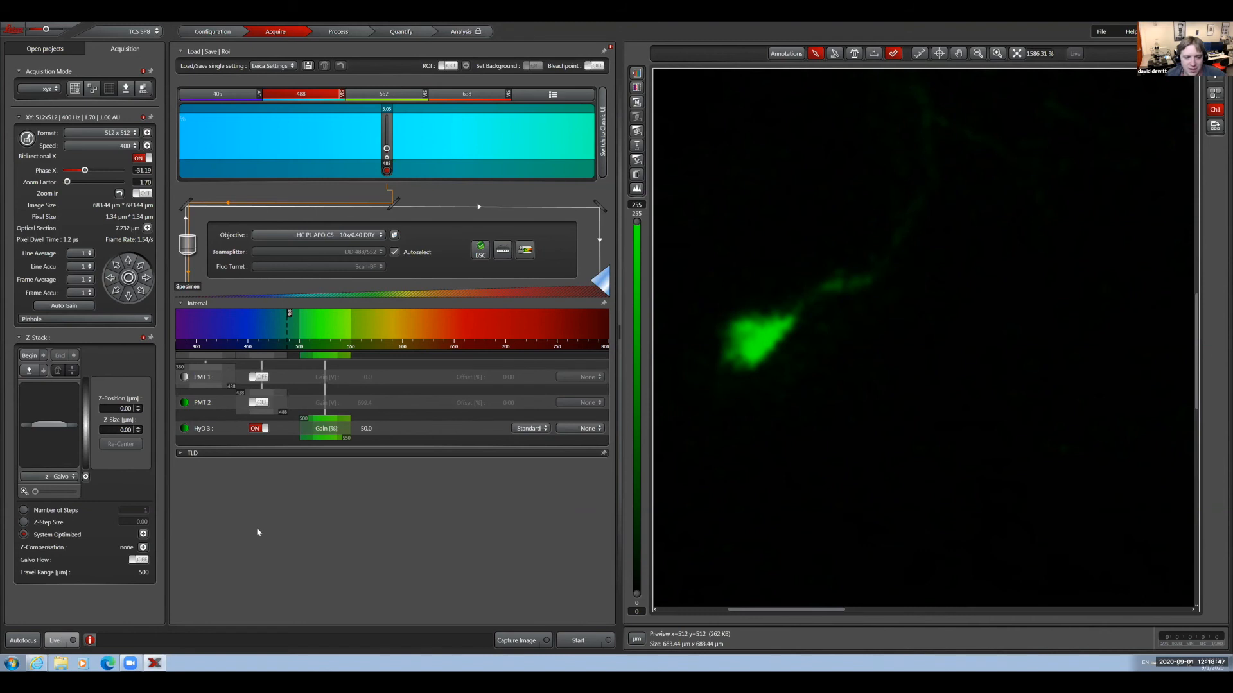
pyautogui.click(1018, 55)
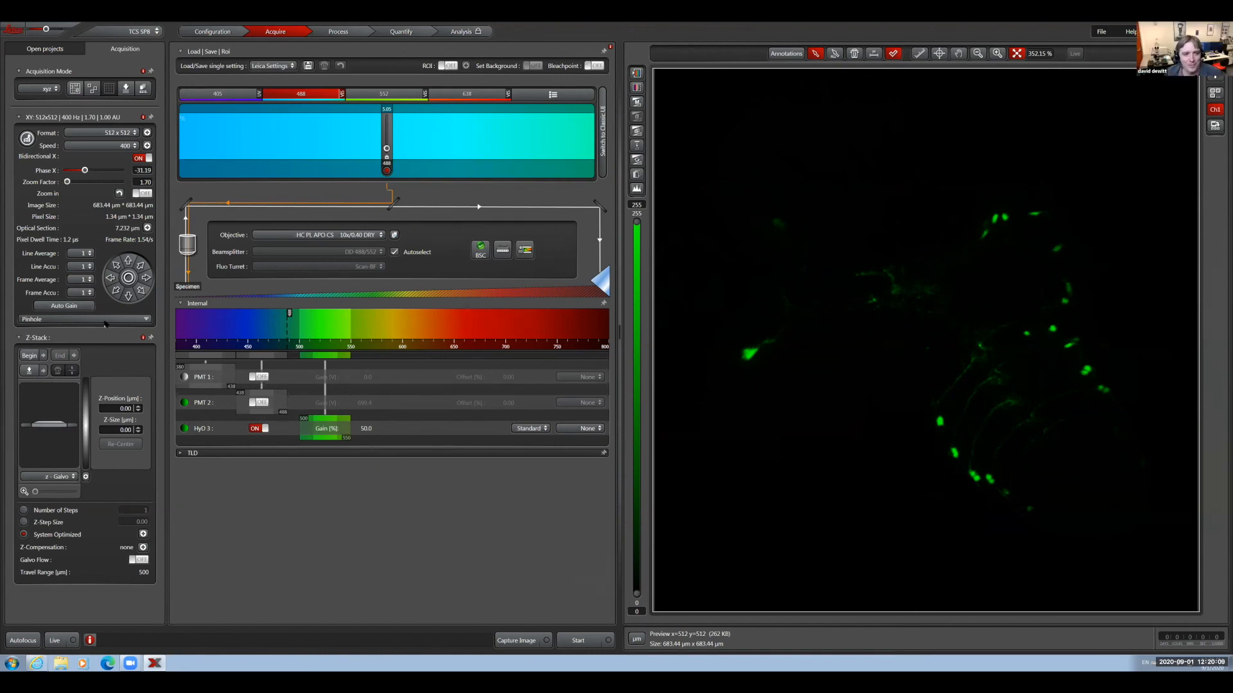
# Open the pinhole to 2.50 AU, restore it to 1 Airy unit, and collapse the pinhole settings
pyautogui.click(96, 319)
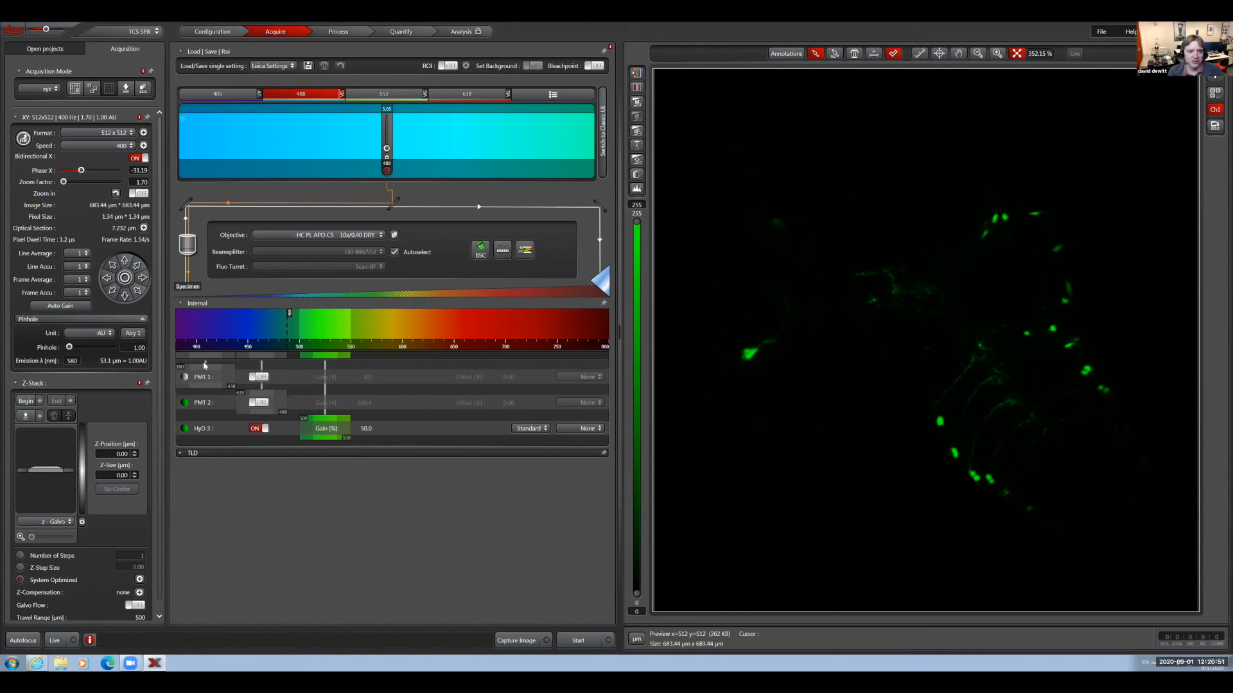
pyautogui.click(76, 348)
pyautogui.click(77, 348)
pyautogui.click(76, 347)
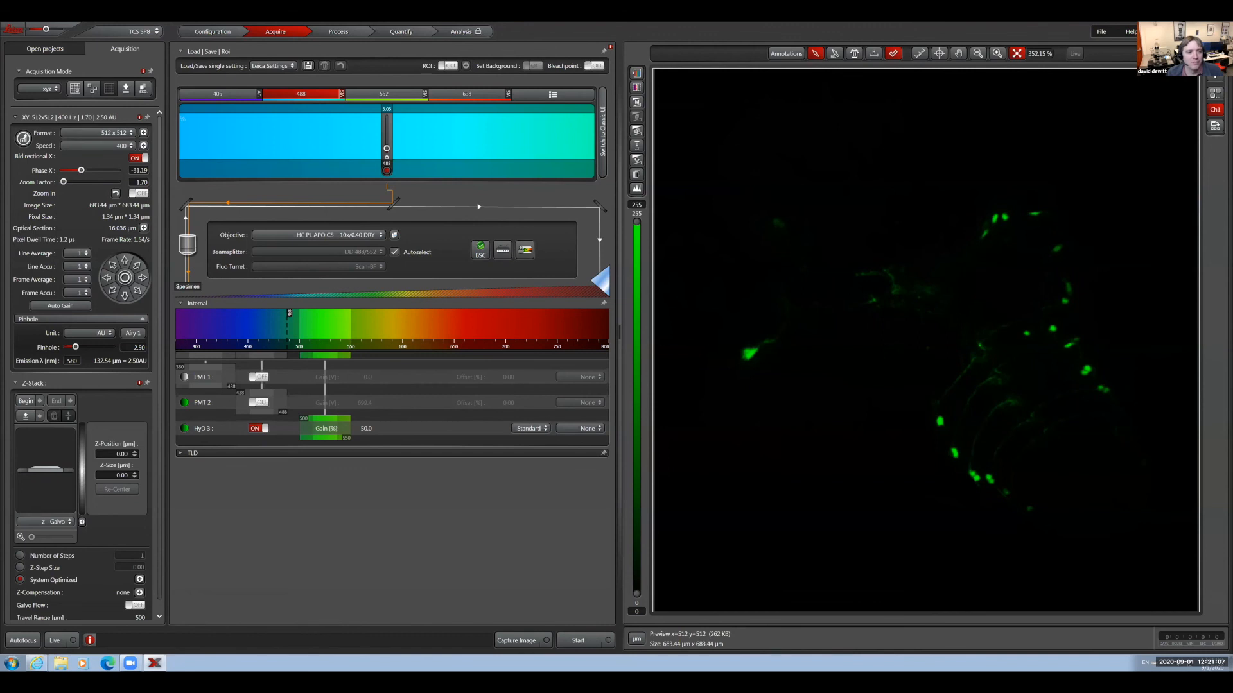
pyautogui.click(131, 334)
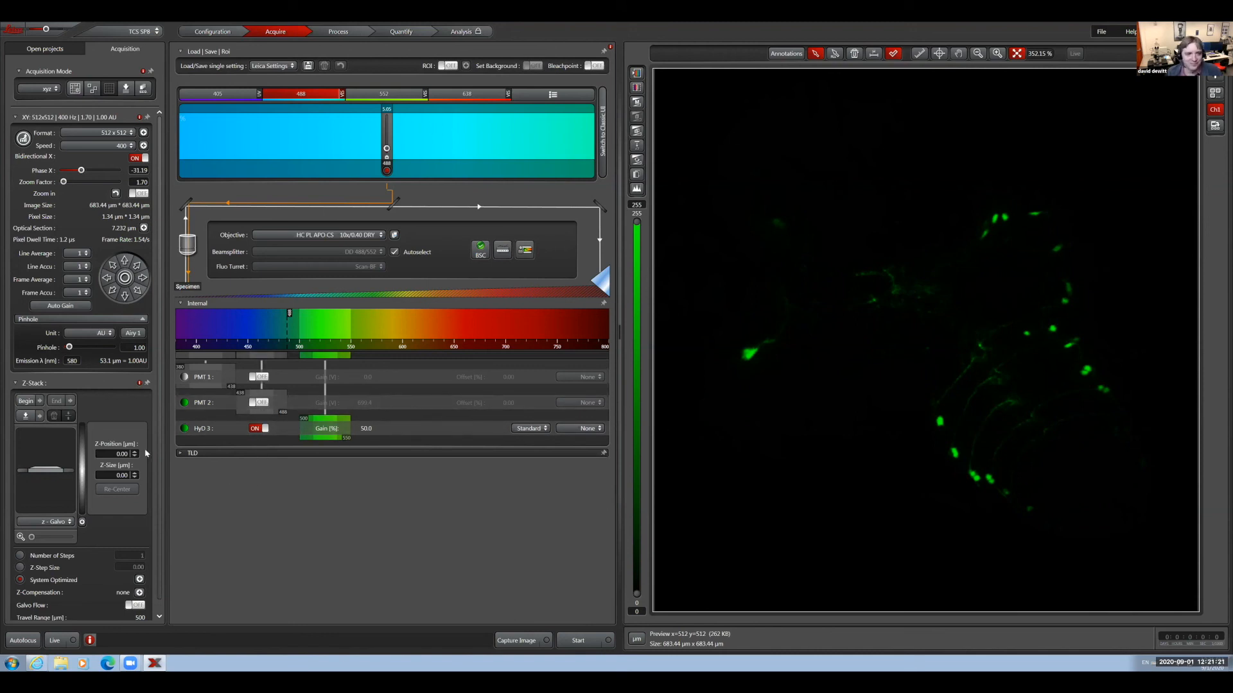
pyautogui.click(80, 320)
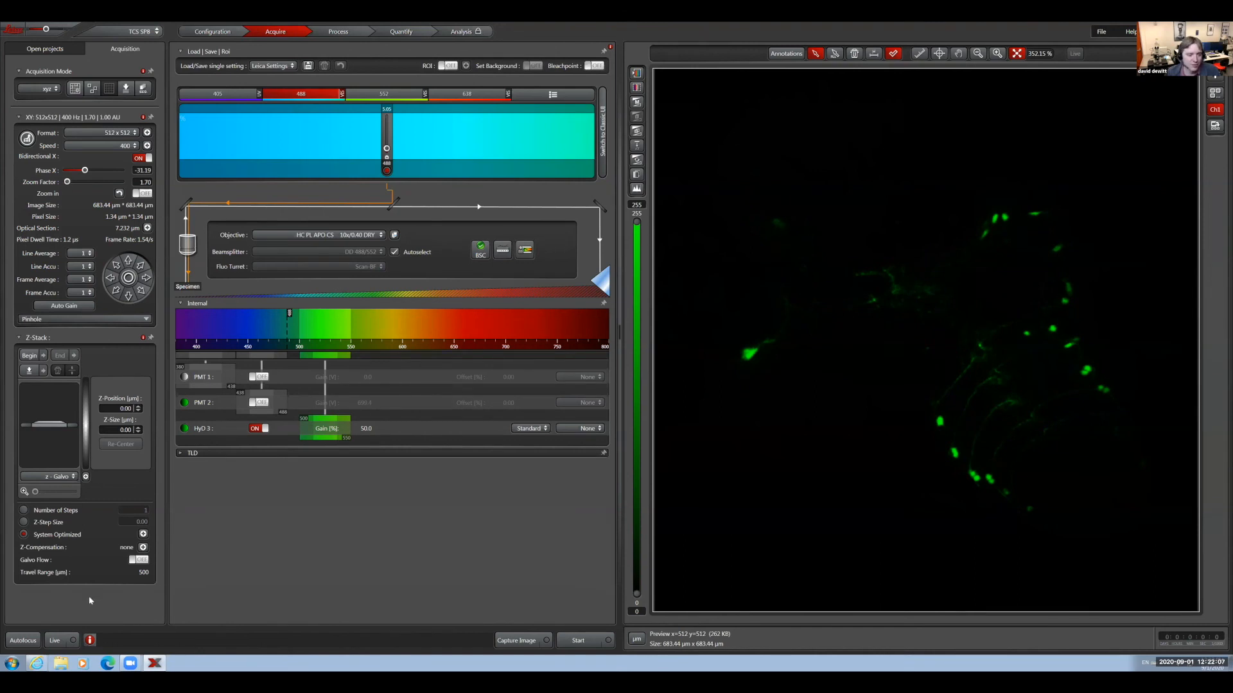
# Start live scanning and adjust the focus to a Z position of 1363.89 µm
pyautogui.click(55, 640)
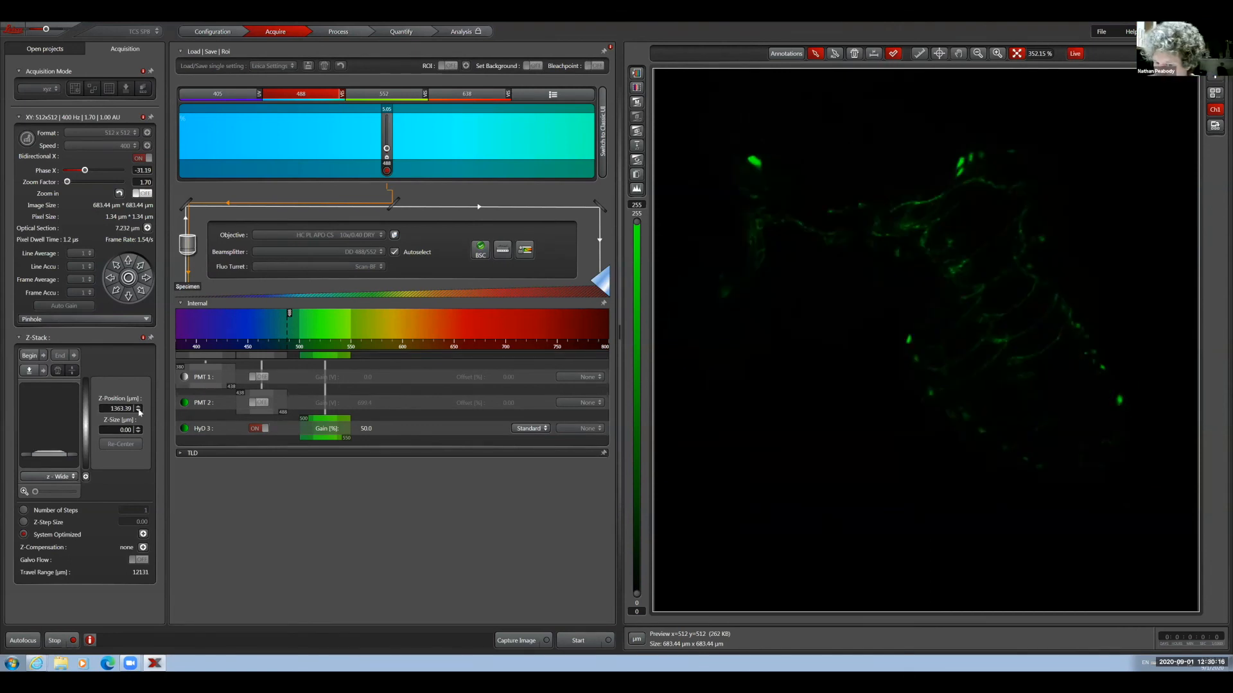
pyautogui.click(138, 411)
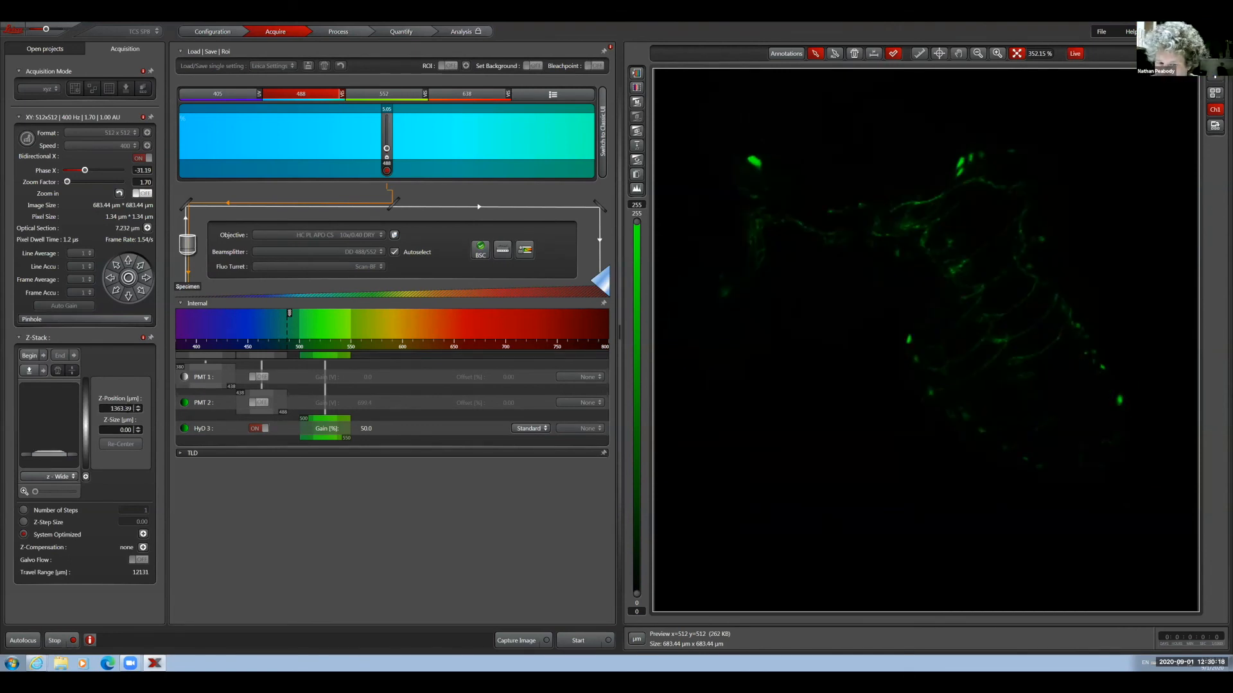
pyautogui.click(138, 407)
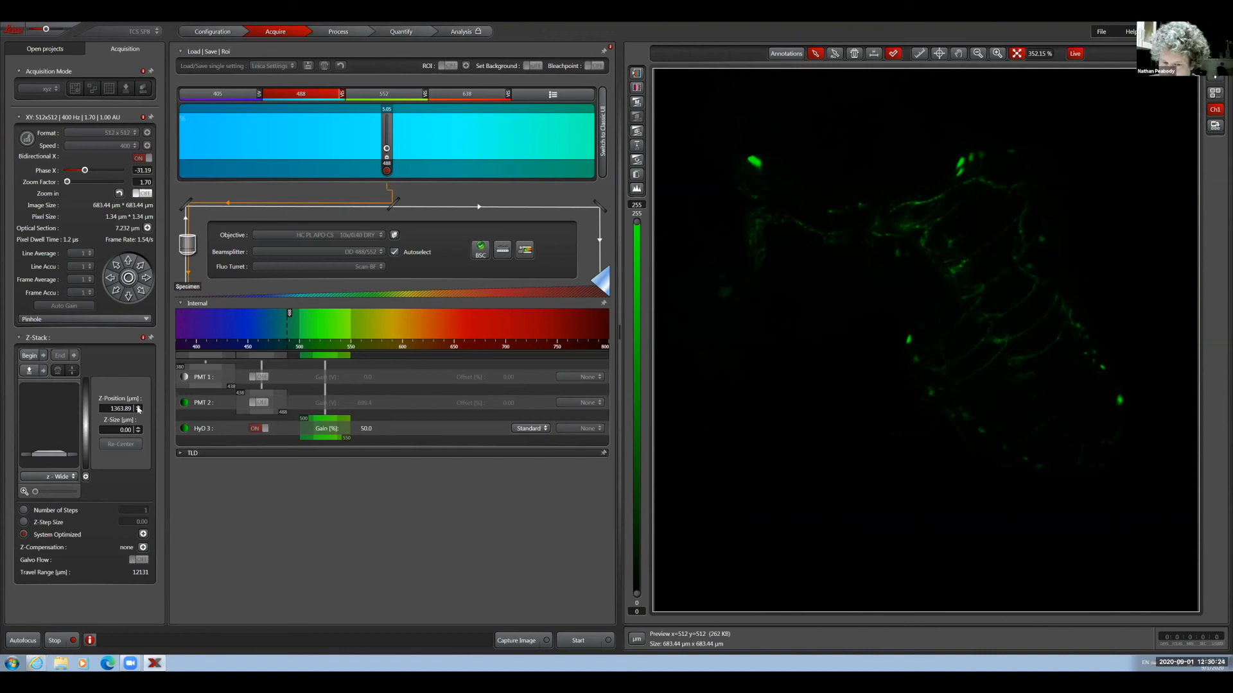
# Move the focus to a Z position of 1376.52 µm and set the Z wheel sensitivity slightly finer
pyautogui.click(138, 406)
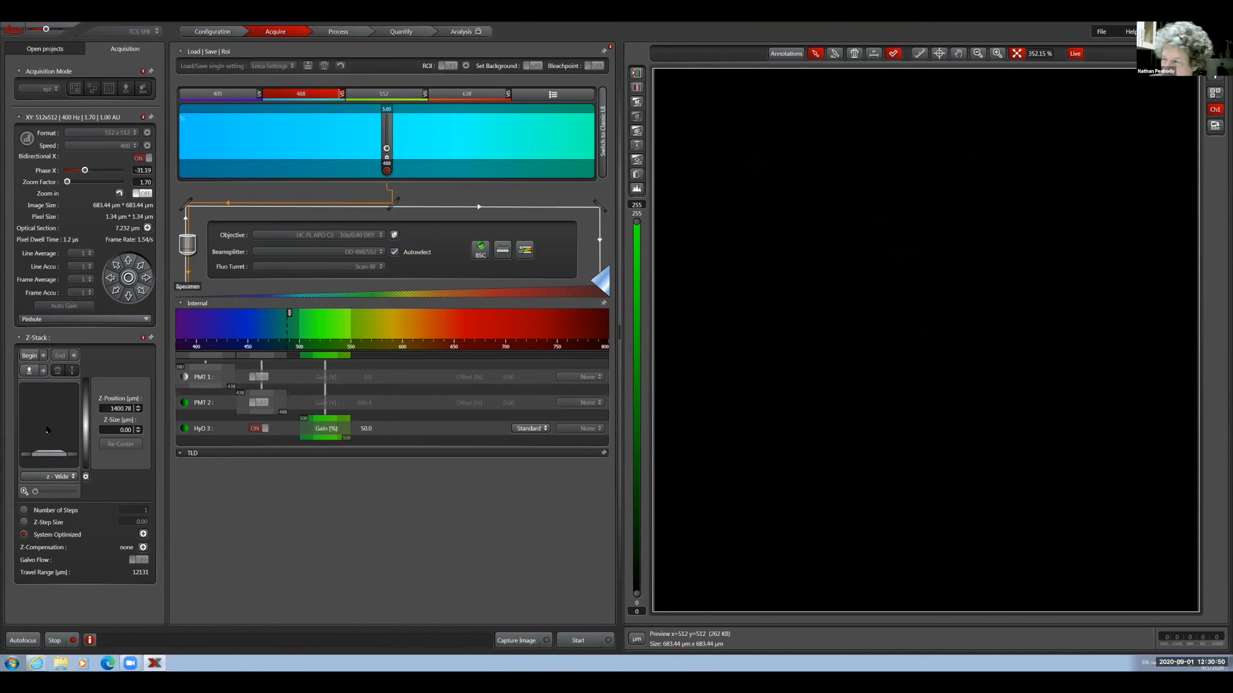
pyautogui.scroll(-2, 46, 426)
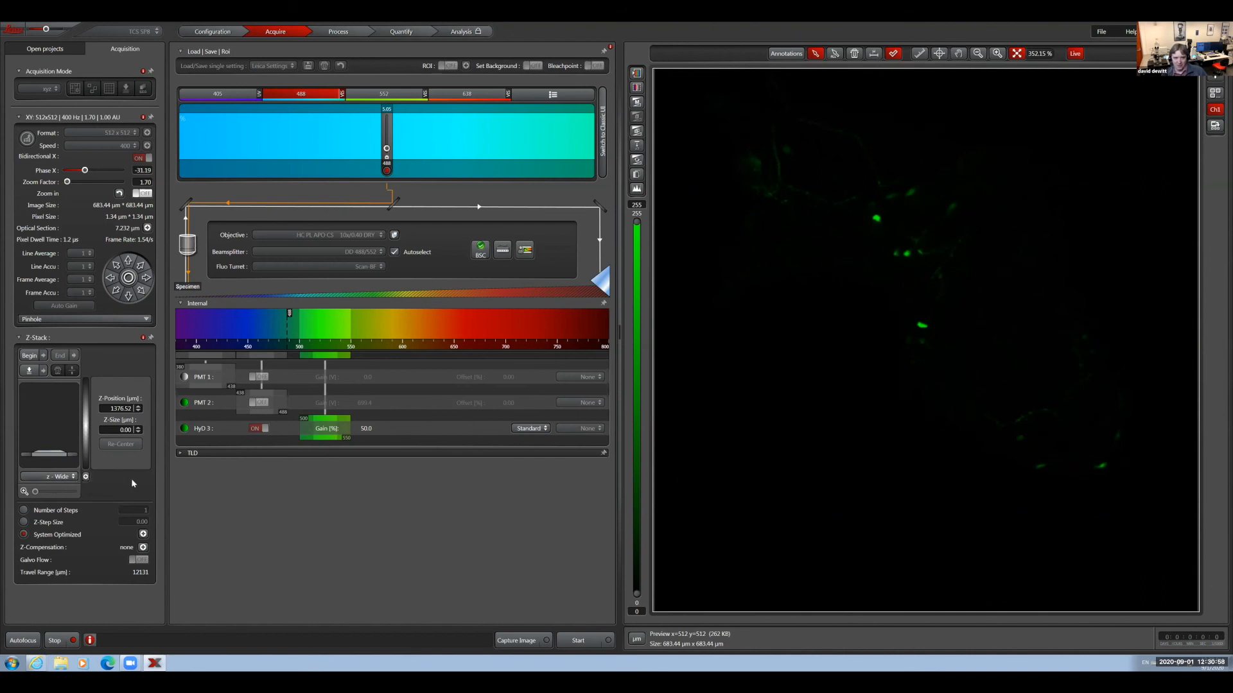
pyautogui.click(85, 476)
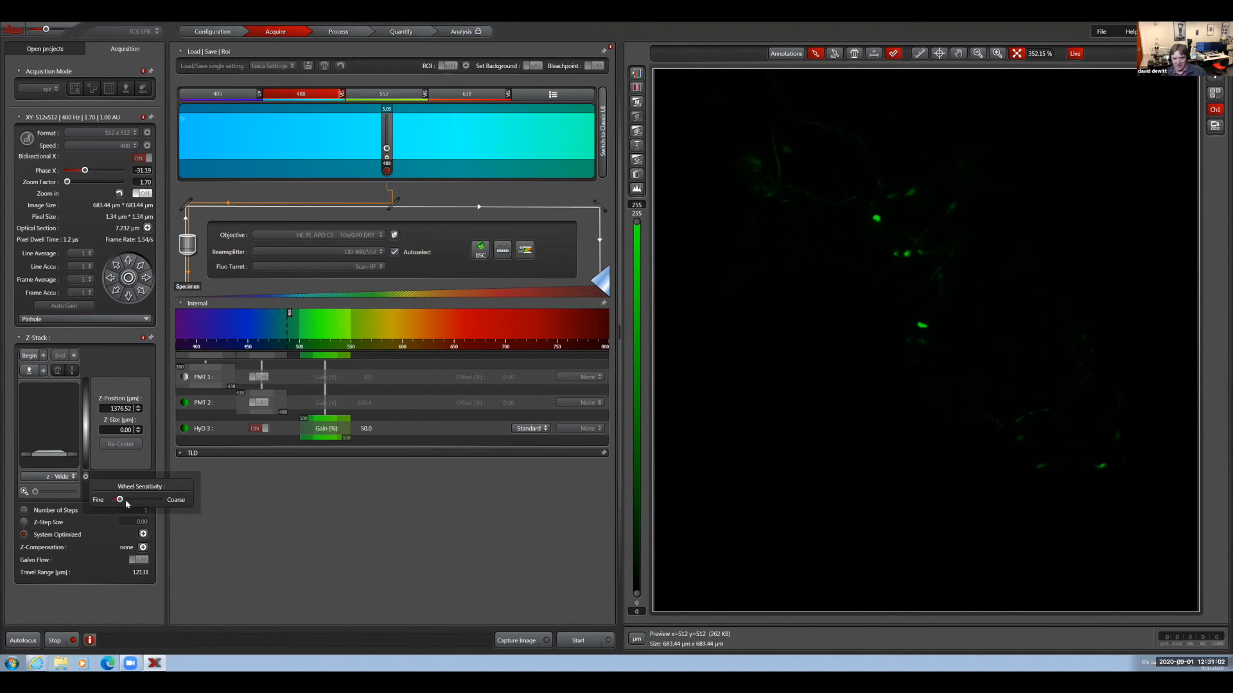
pyautogui.moveTo(120, 500); pyautogui.dragTo(118, 500)
pyautogui.click(66, 438)
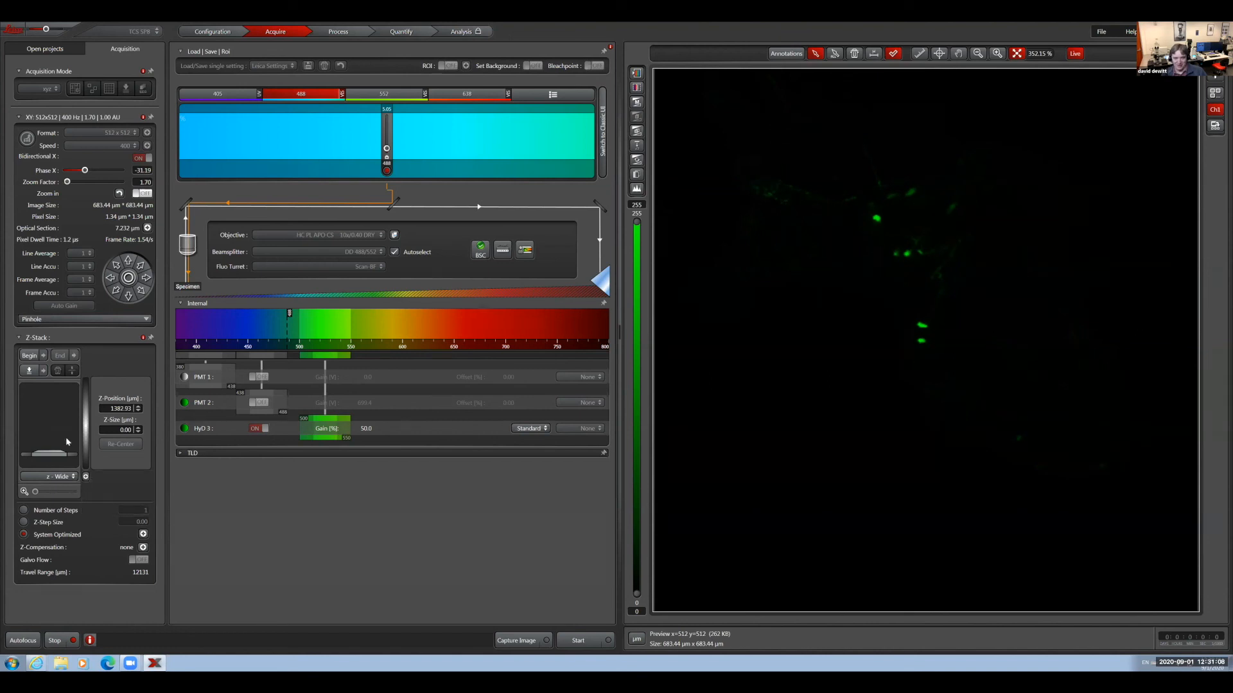
# Define the Z-stack range by focusing through the sample, with the begin at 1389.34 µm and the end at 1343.54 µm
pyautogui.scroll(2, 66, 441)
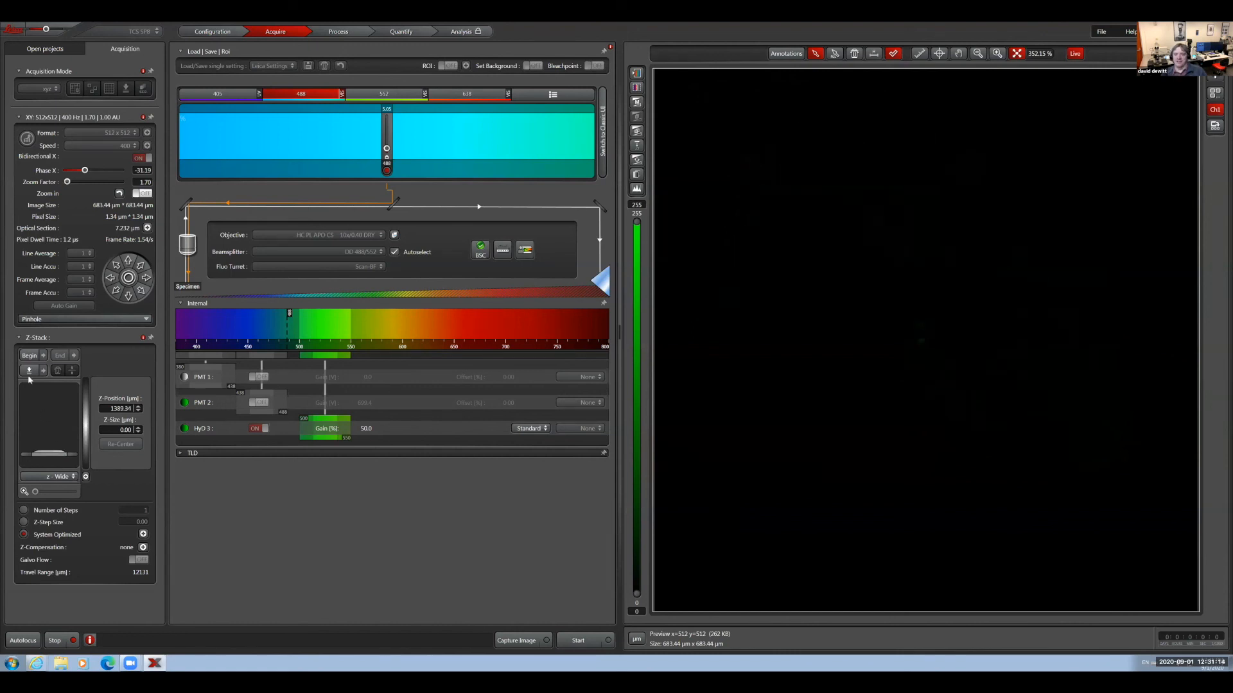
pyautogui.click(29, 356)
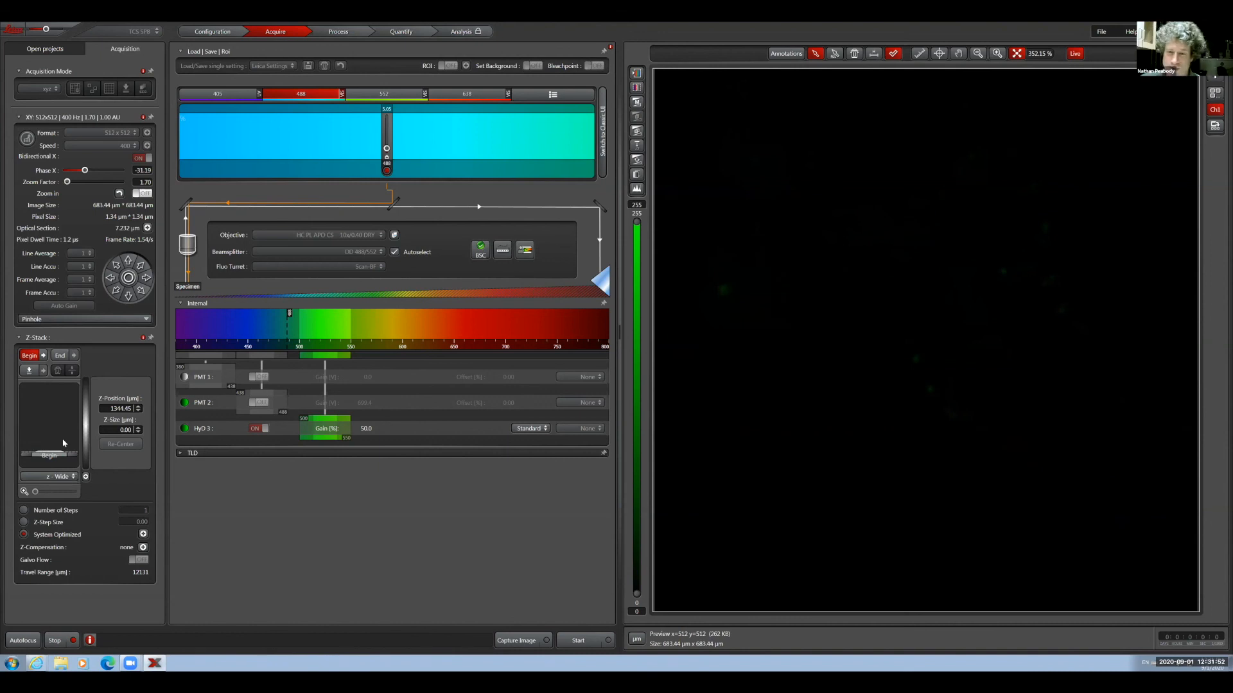
pyautogui.click(58, 356)
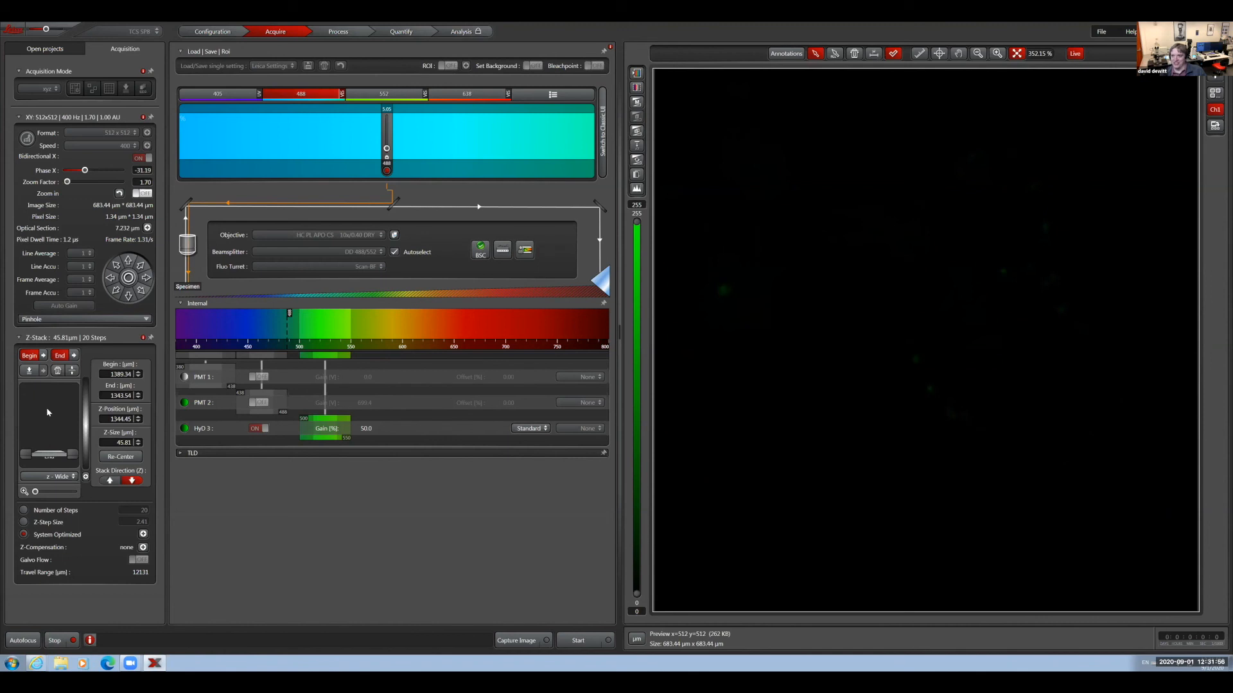